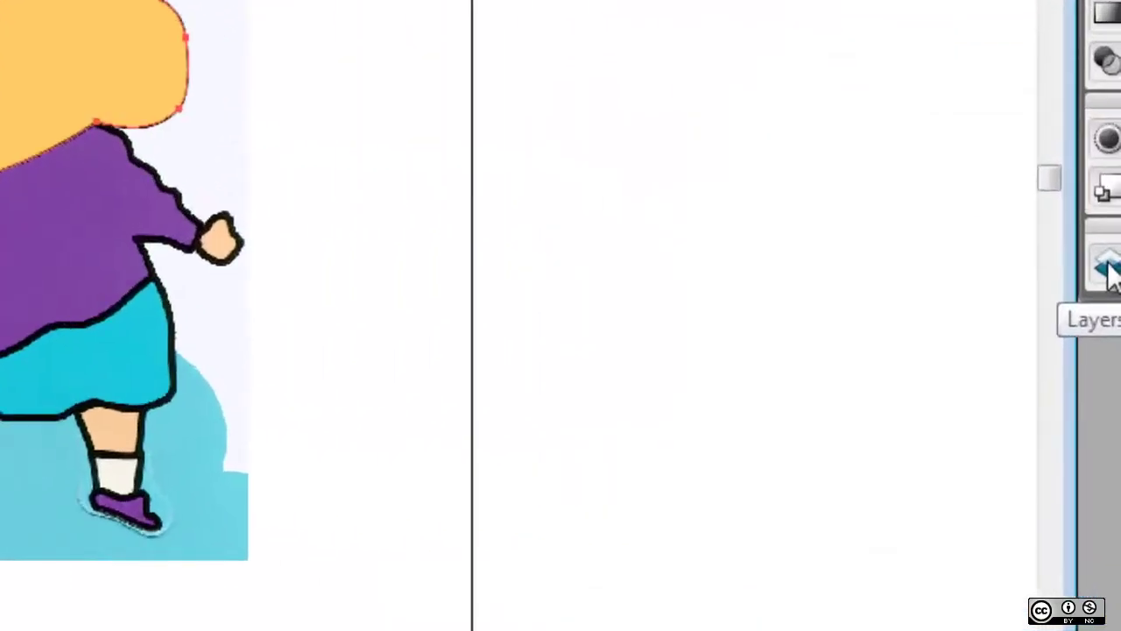
Create a new layer above Layer 2, then lock and hide Layer 2.
left_click(1113, 387)
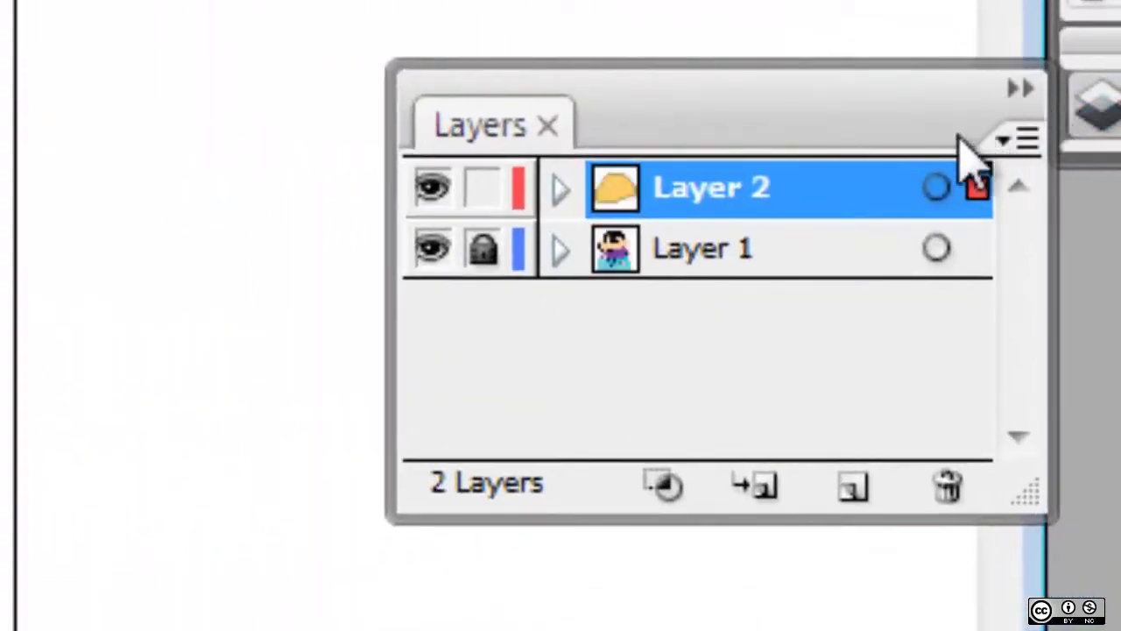
left_click(848, 499)
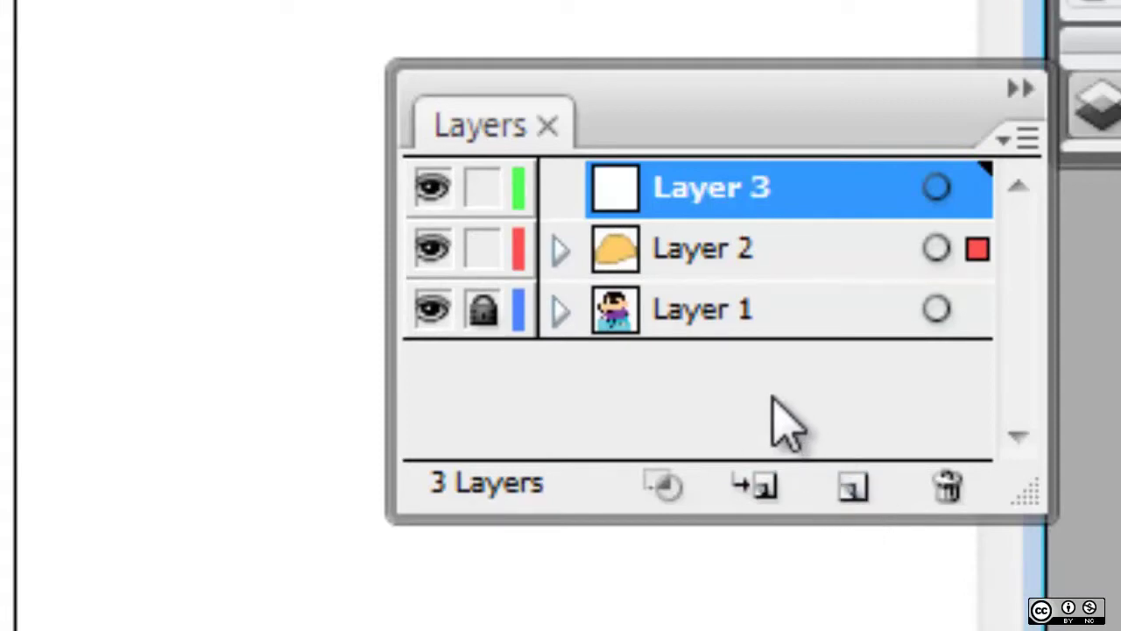
left_click(482, 249)
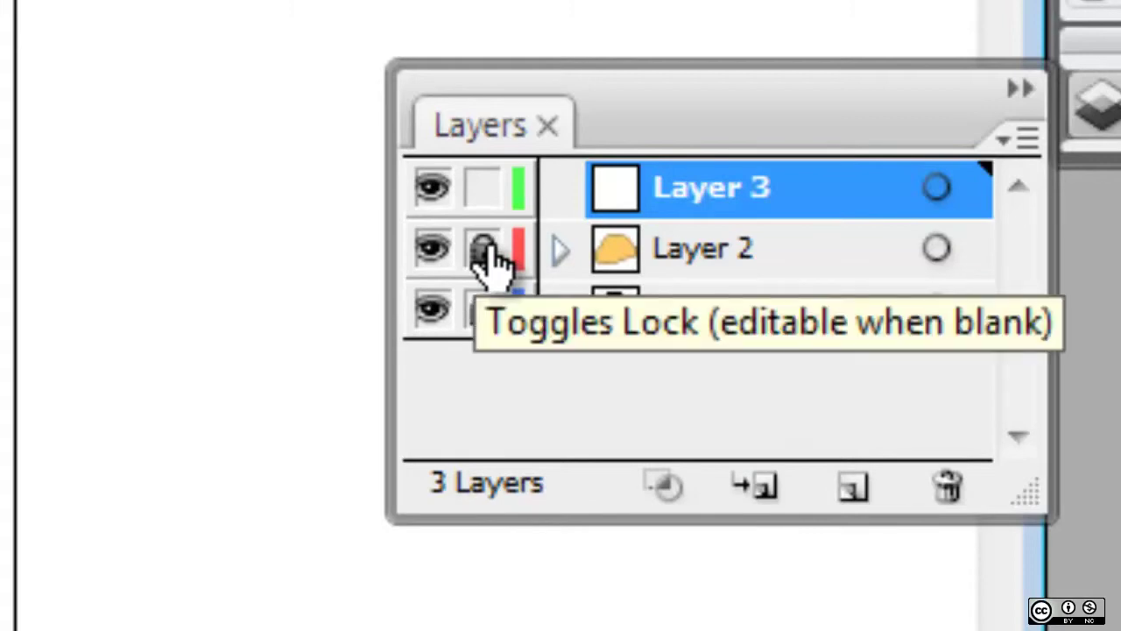
left_click(430, 249)
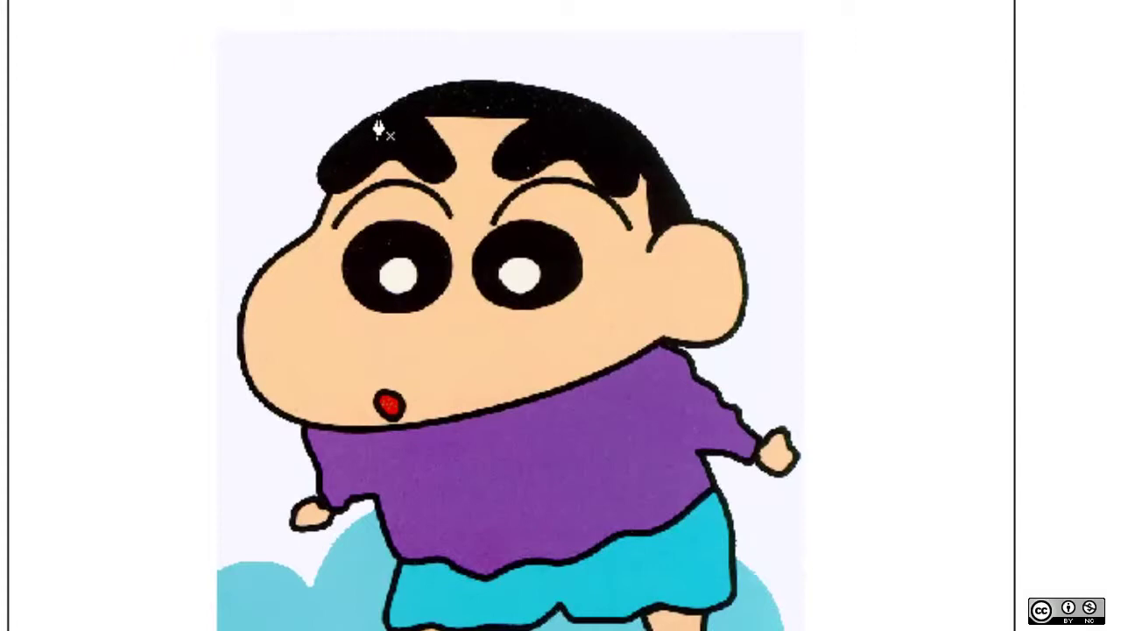
Trace the lower hairline on Layer 3 with the Pen tool, from the hair's left edge across the forehead and down to the ear.
left_click(377, 118)
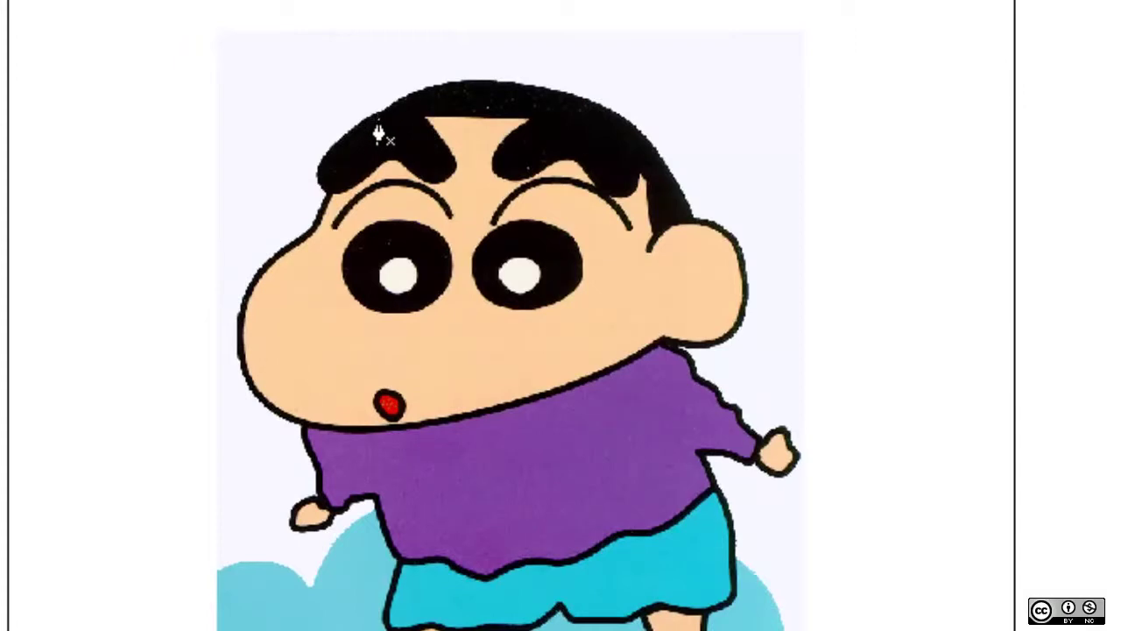
left_click(503, 117)
left_click(613, 129)
left_click(615, 129)
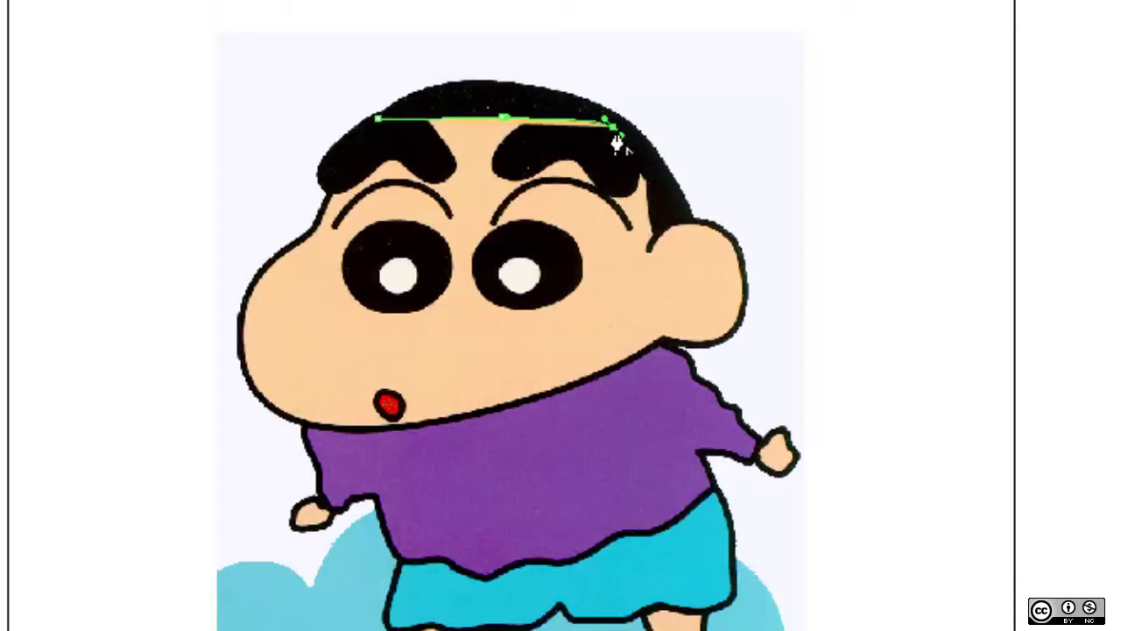
left_click(642, 193)
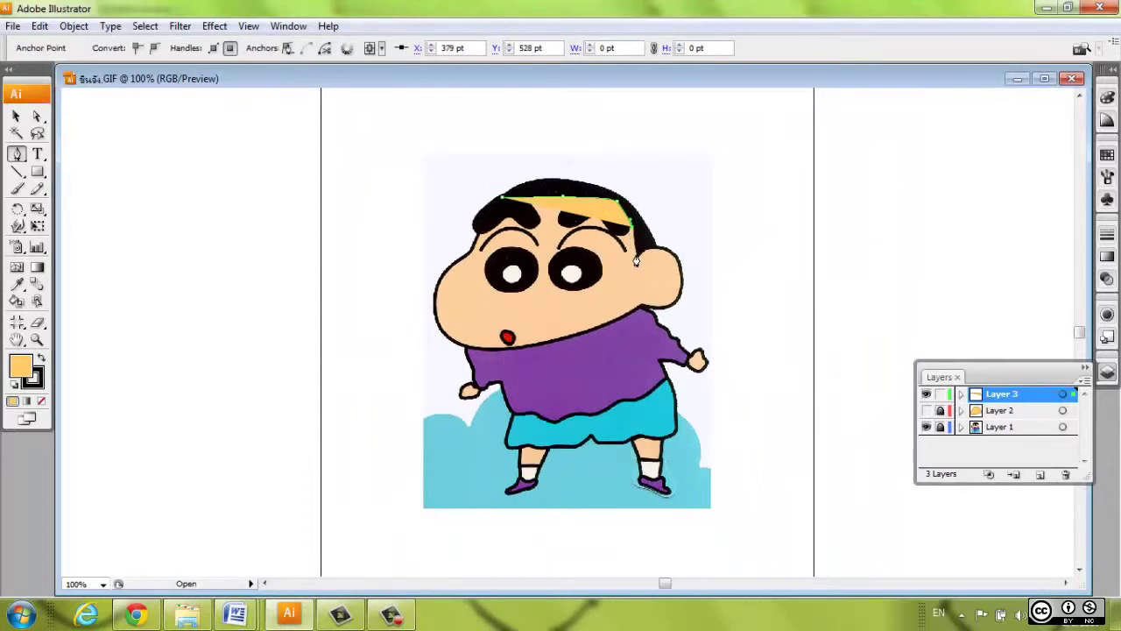
left_click(635, 255)
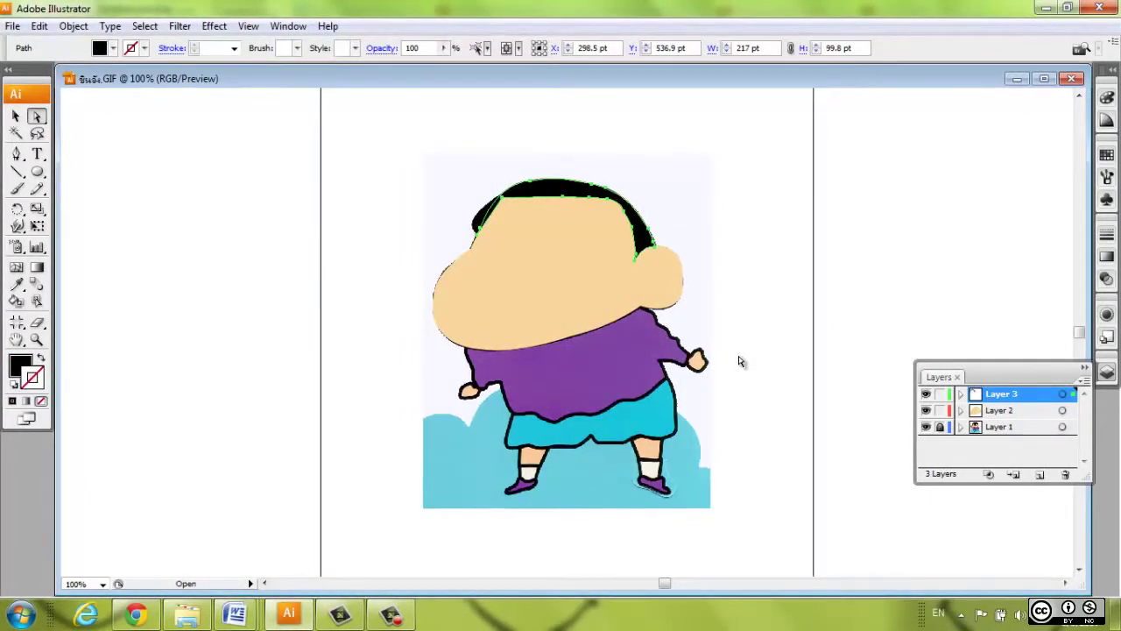
Give the face shape on Layer 2 a black (#000000) stroke.
left_click(940, 411)
left_click(940, 411)
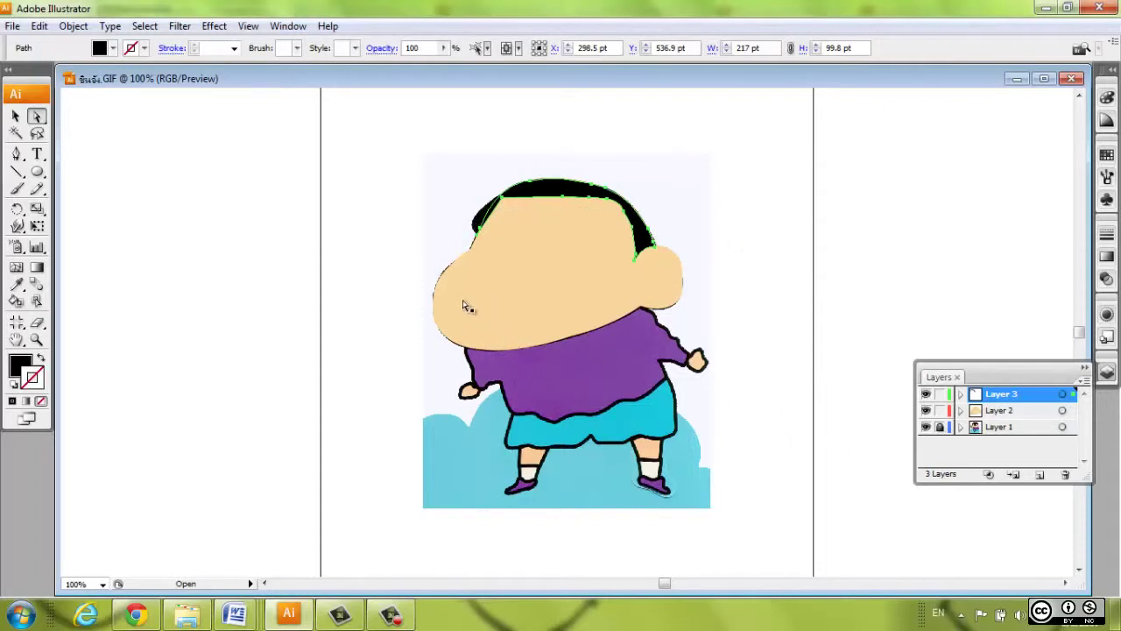
left_click(744, 320)
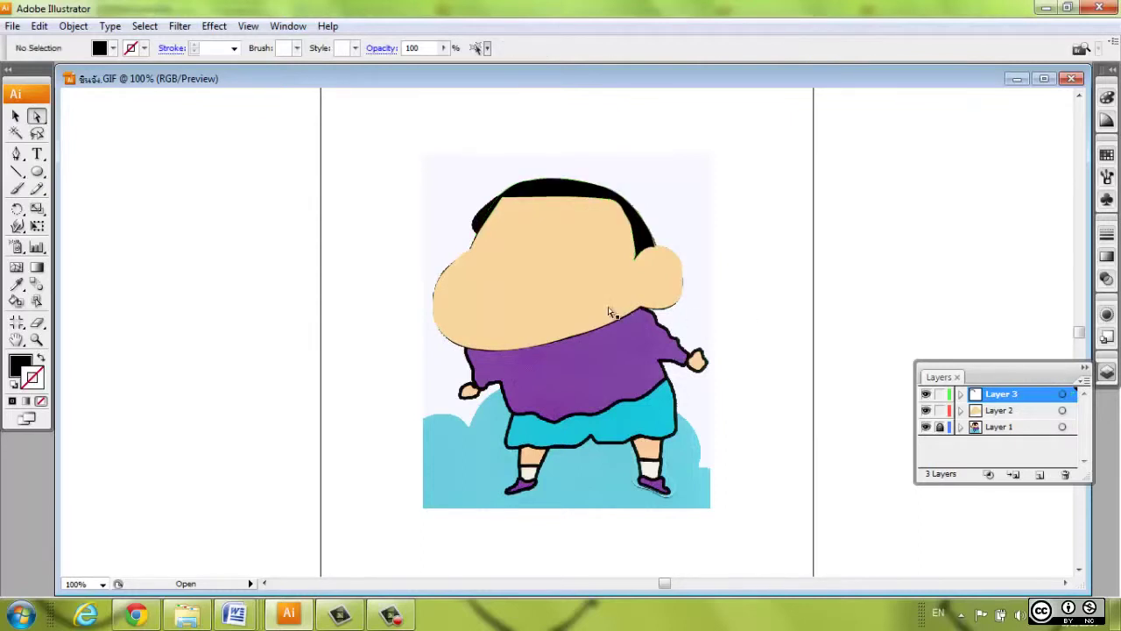
left_click(497, 287)
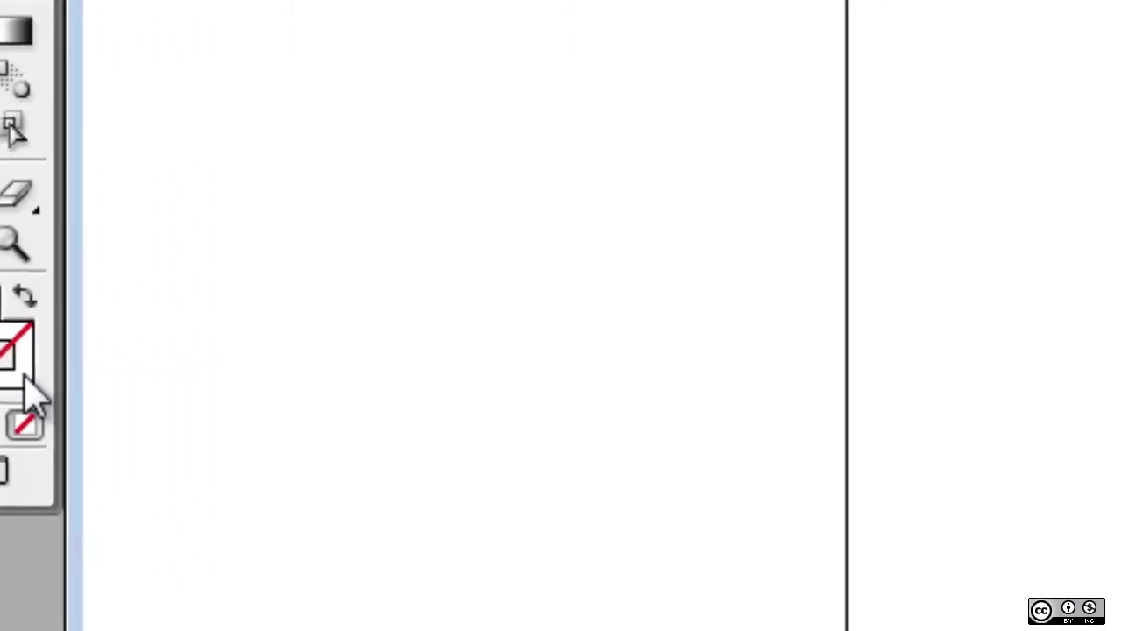
double_click(136, 355)
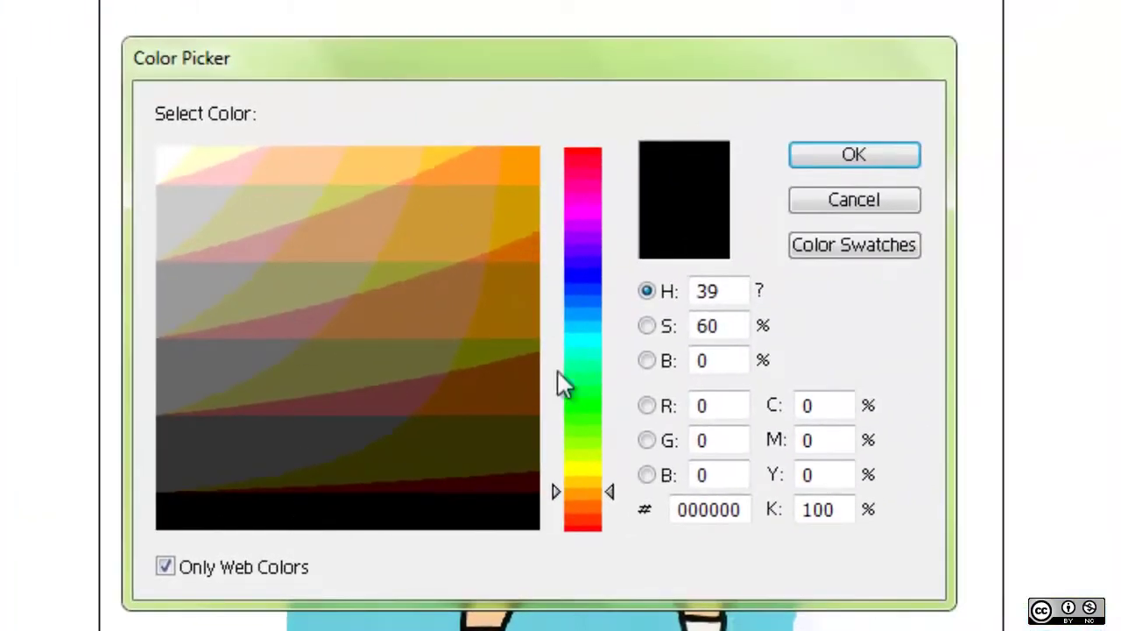
left_click(401, 520)
left_click(855, 157)
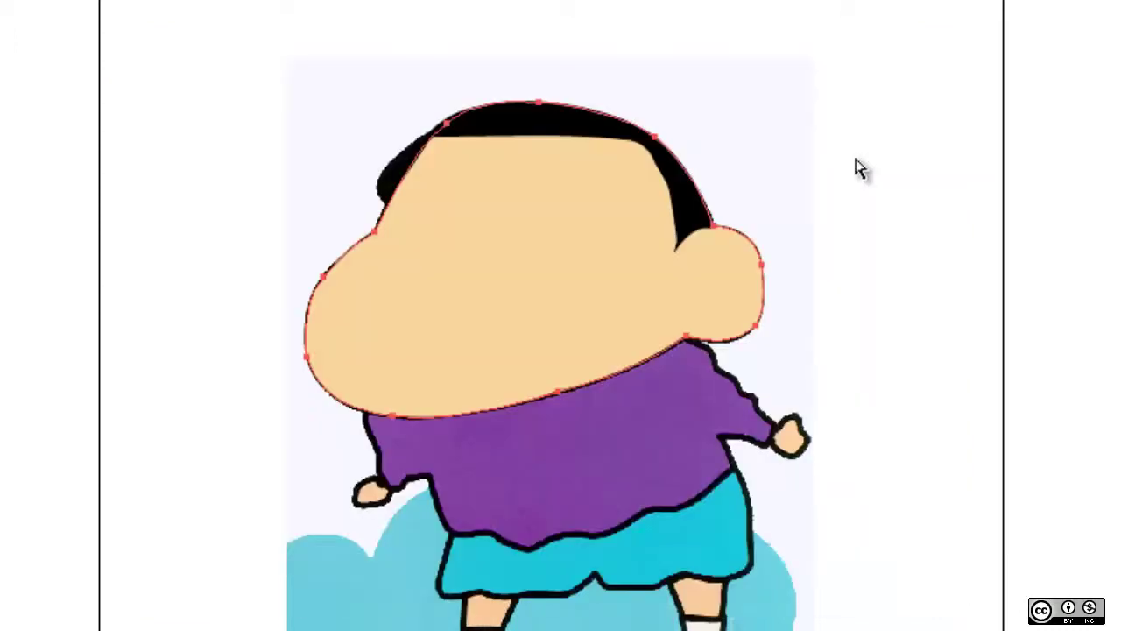
left_click(963, 421)
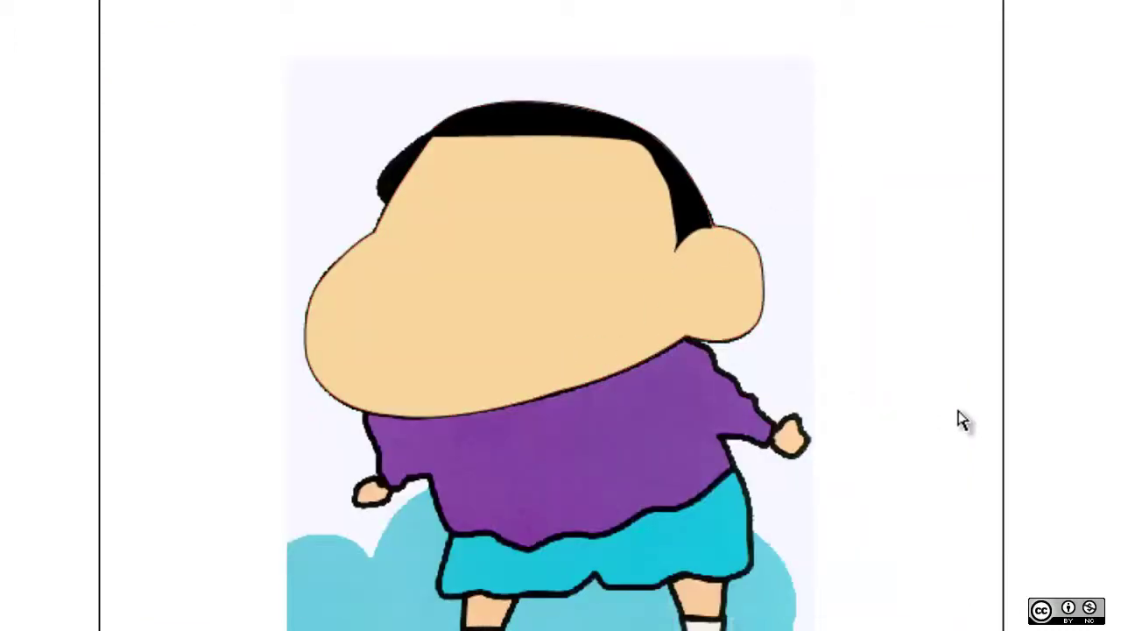
Set the face shape's stroke weight to 4 pt.
left_click(563, 318)
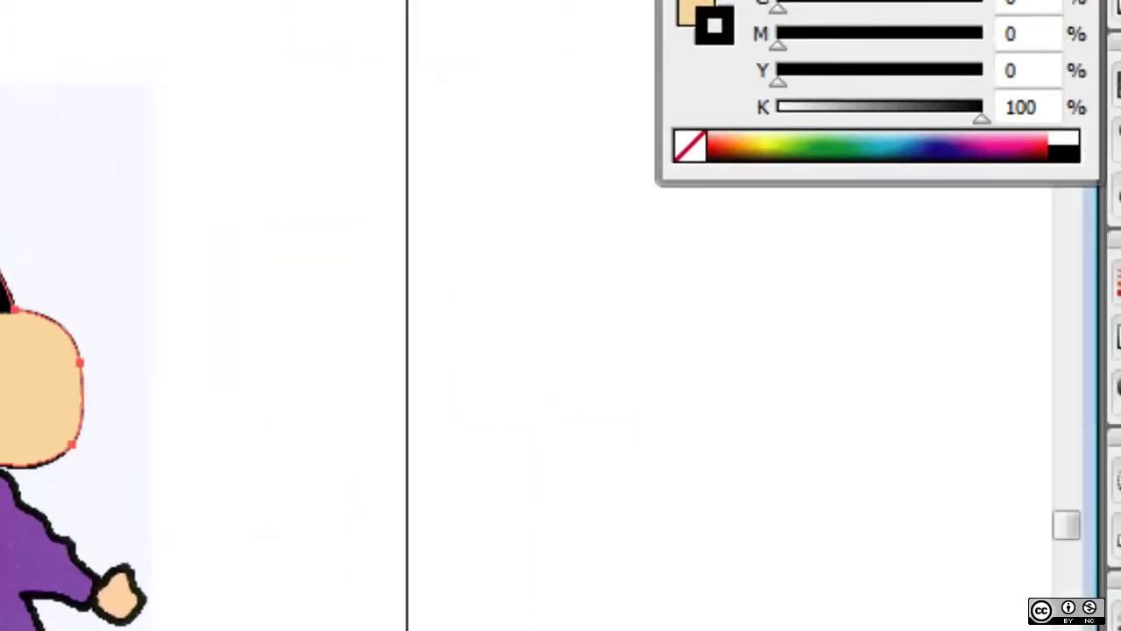
left_click(1120, 141)
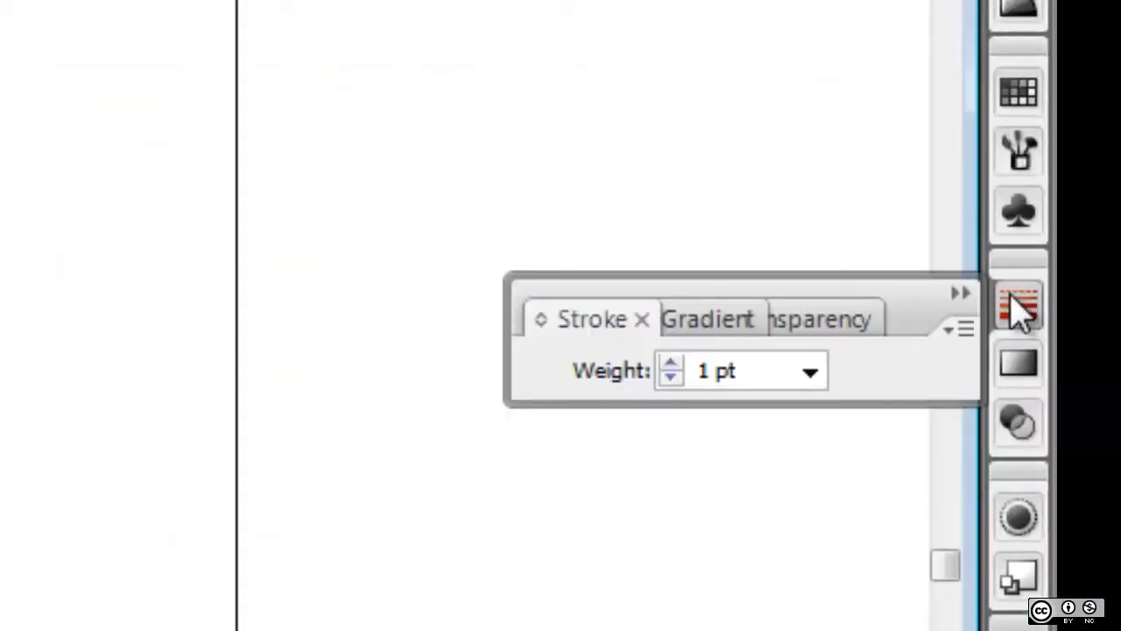
left_click(811, 378)
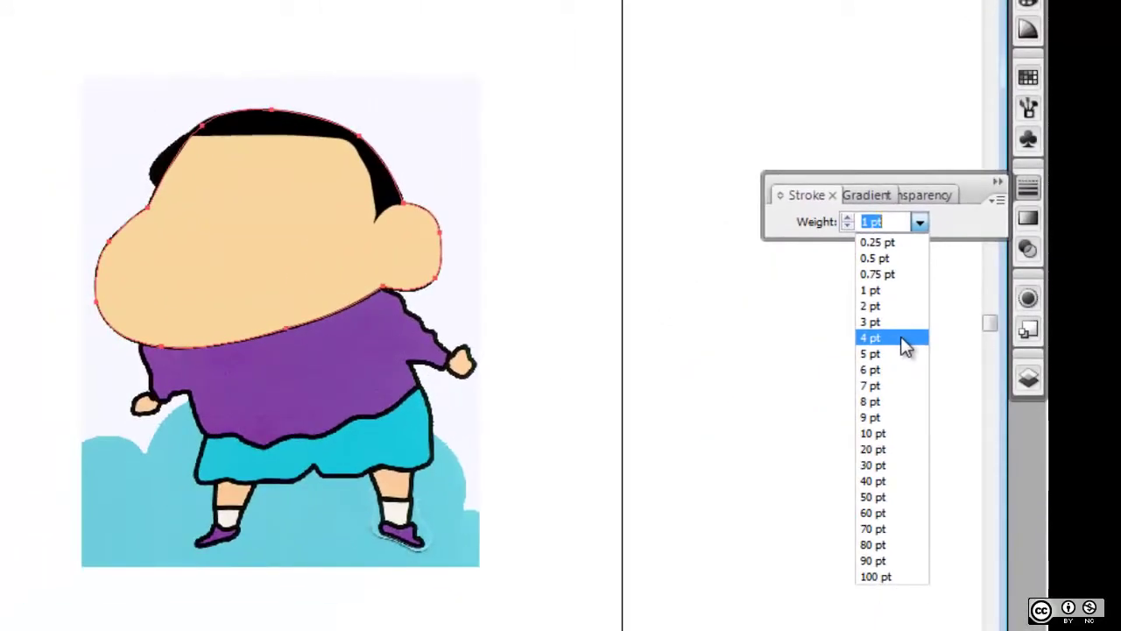
left_click(903, 340)
left_click(696, 326)
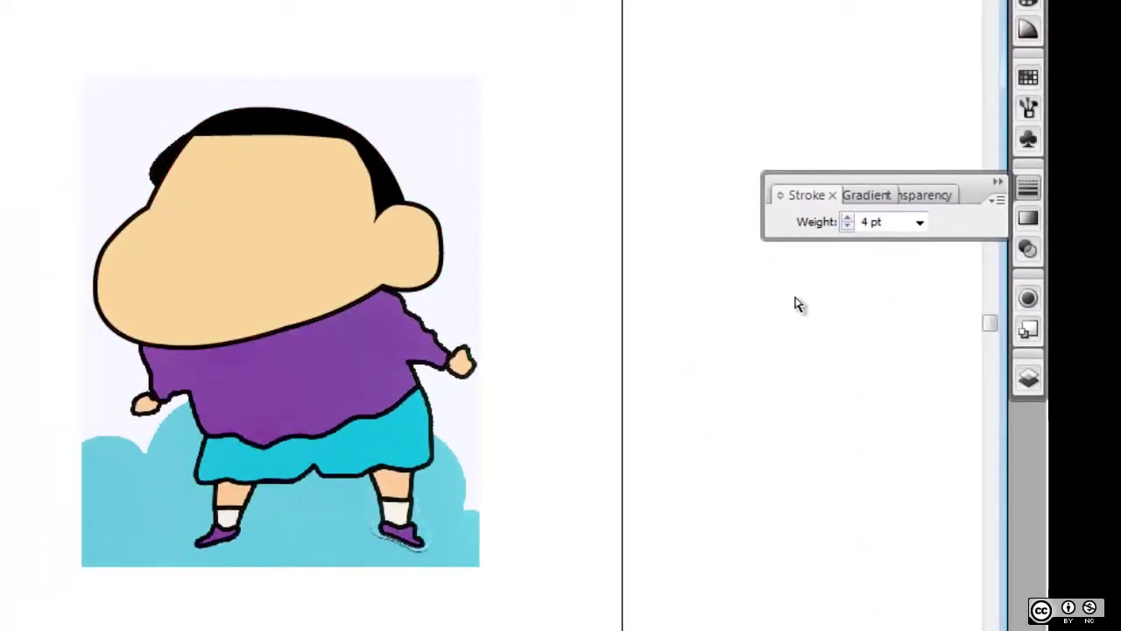
Try a thinner 2 pt stroke weight on the face shape.
left_click(920, 222)
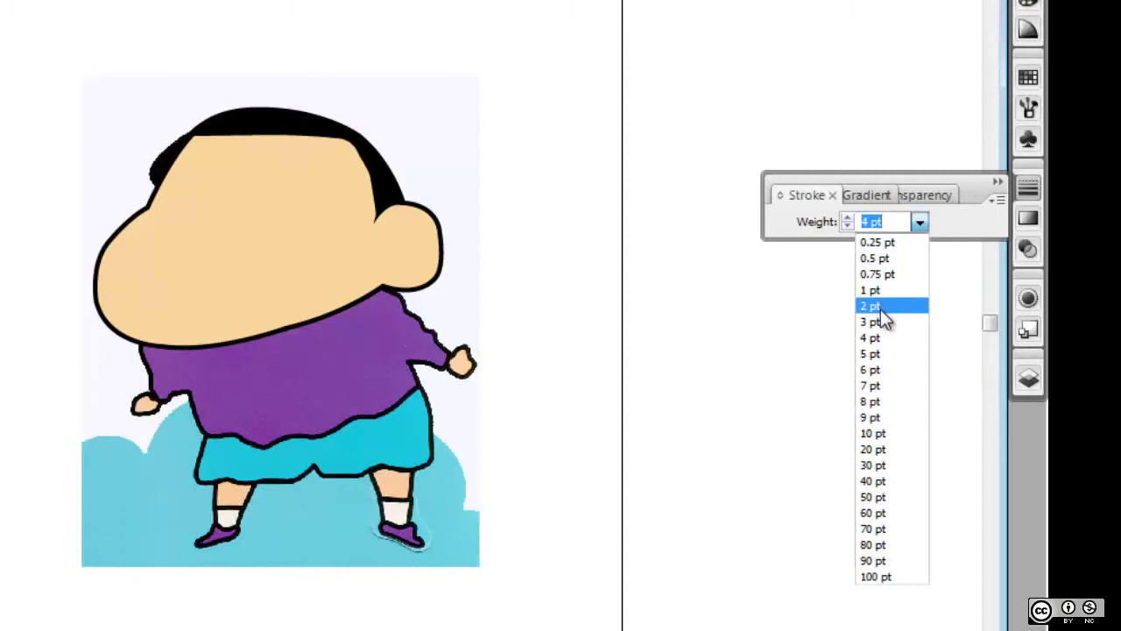
left_click(881, 307)
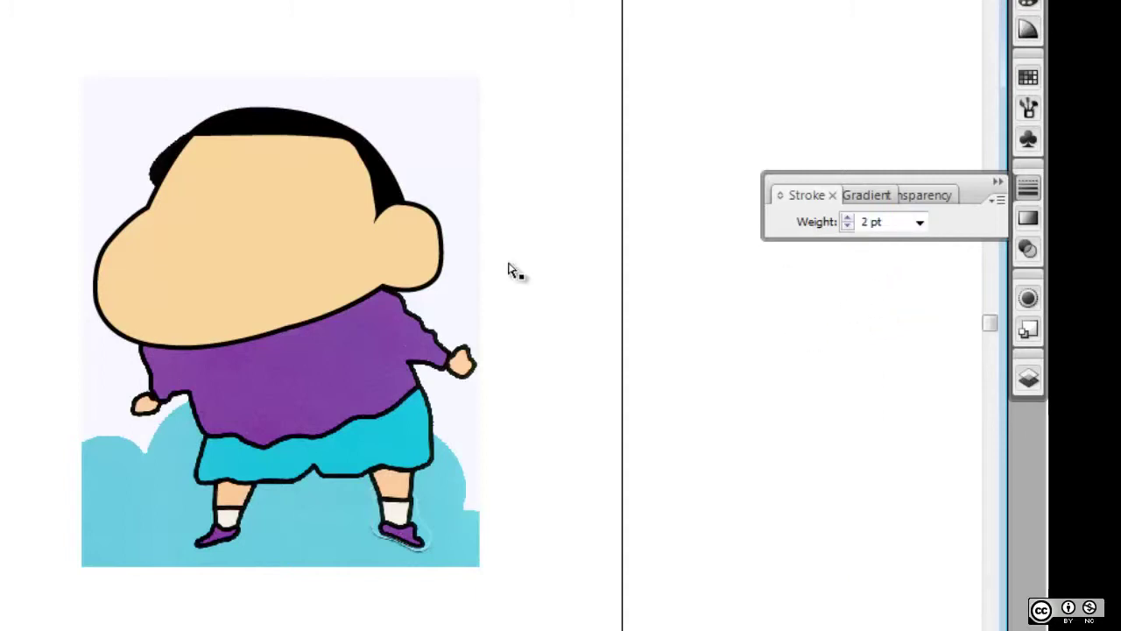
left_click(359, 255)
left_click(919, 221)
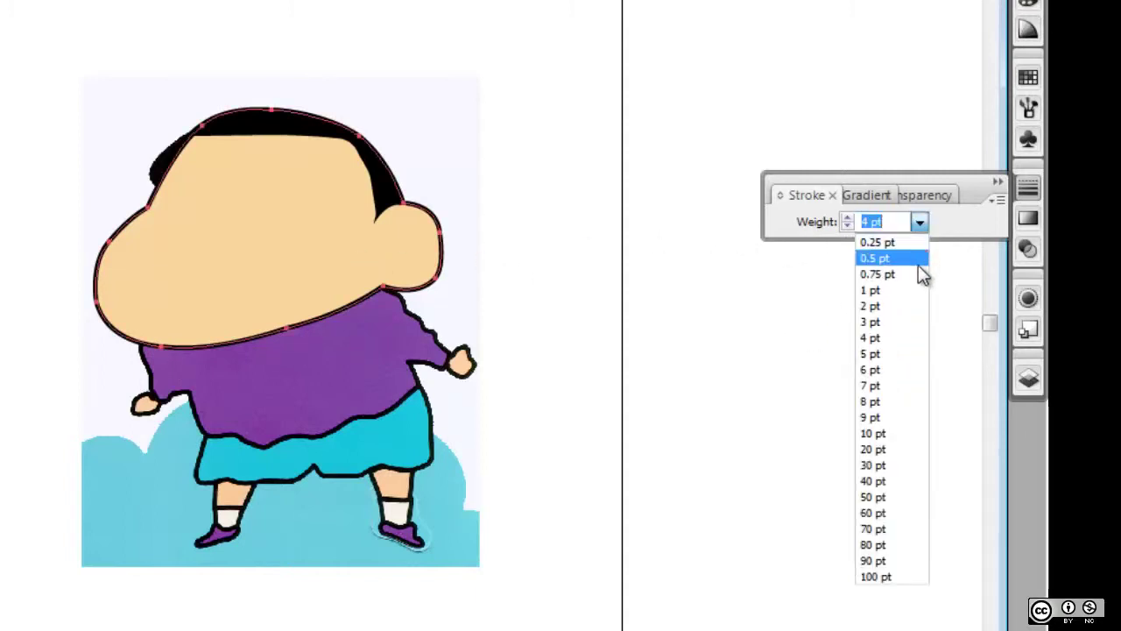
left_click(876, 307)
left_click(719, 327)
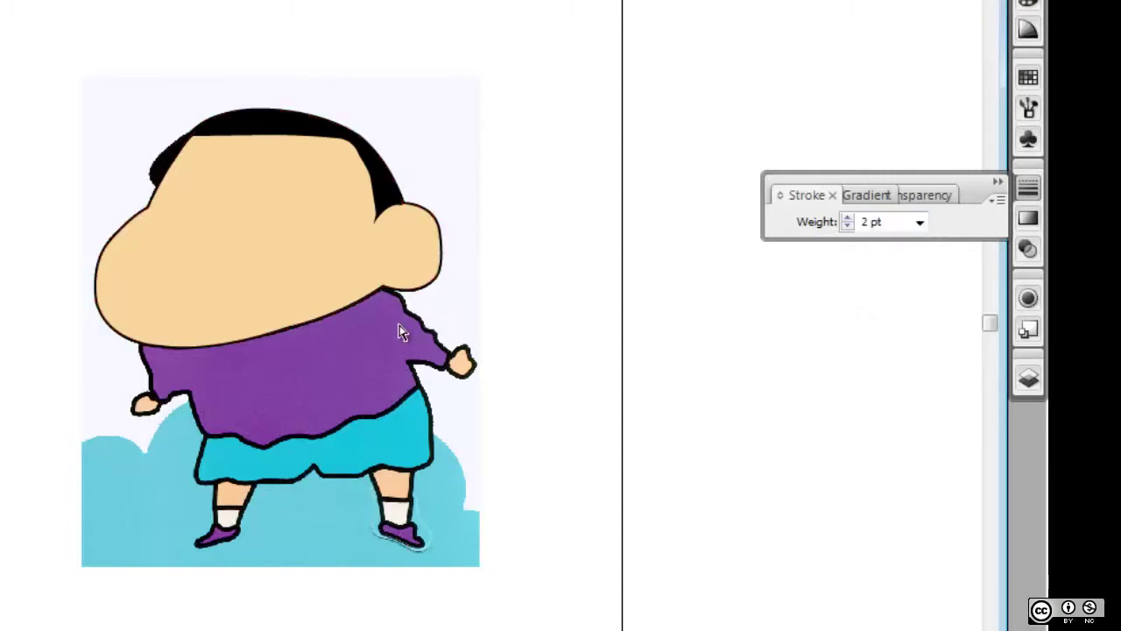
Return the face outline to a 4 pt stroke weight and deselect it.
left_click(322, 284)
left_click(921, 224)
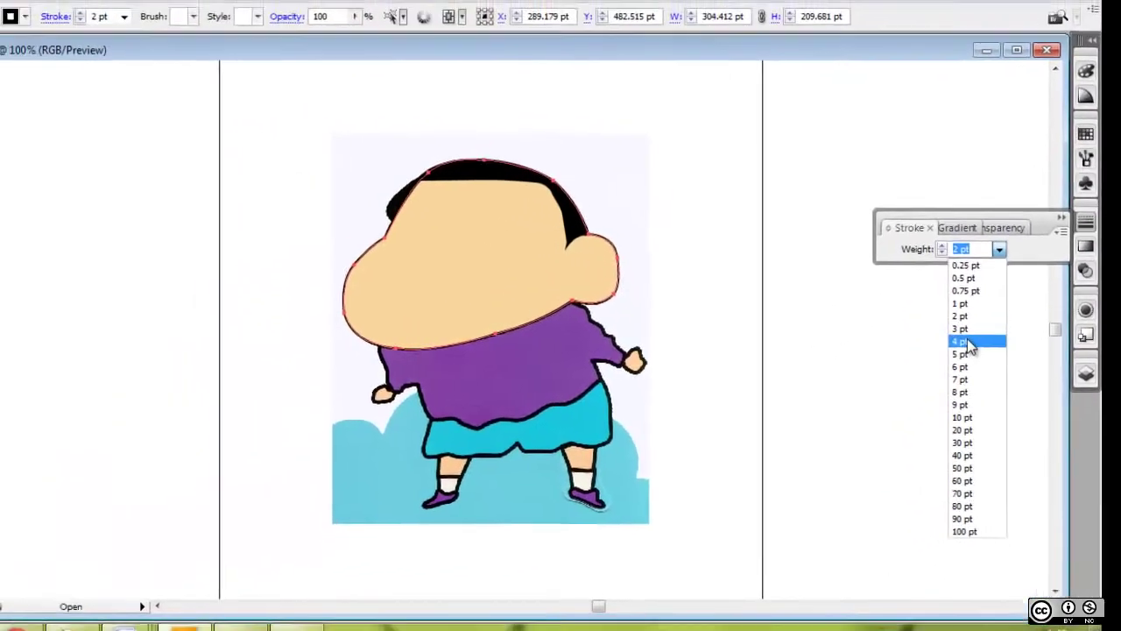
left_click(968, 341)
left_click(801, 353)
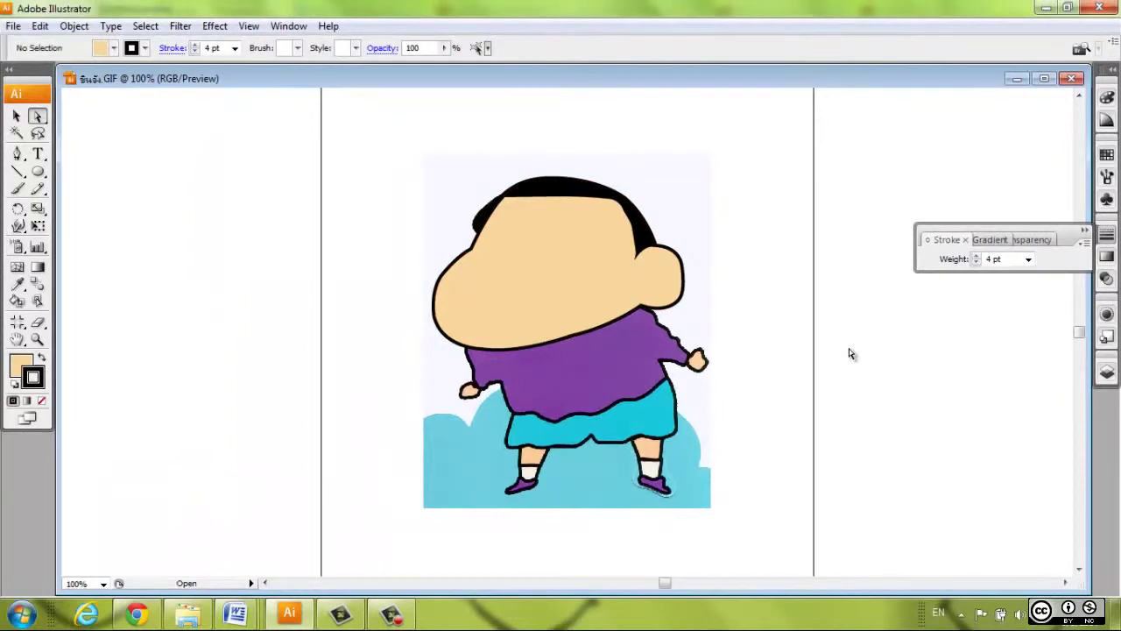
Create a new layer above Layer 3 for the eyes.
left_click(1107, 235)
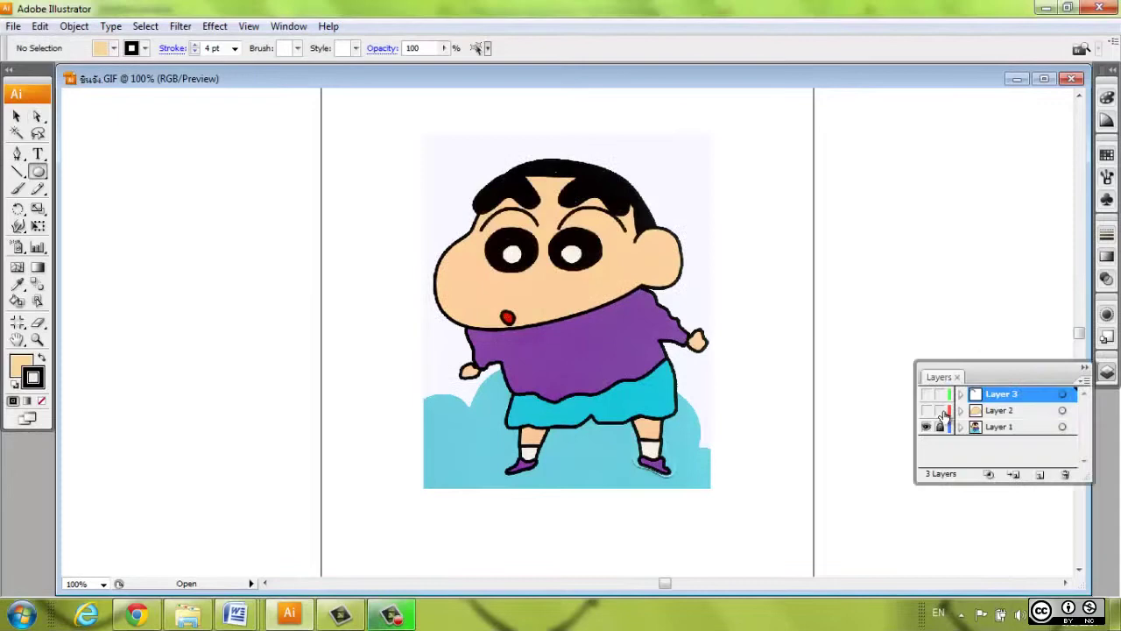
left_click(926, 394)
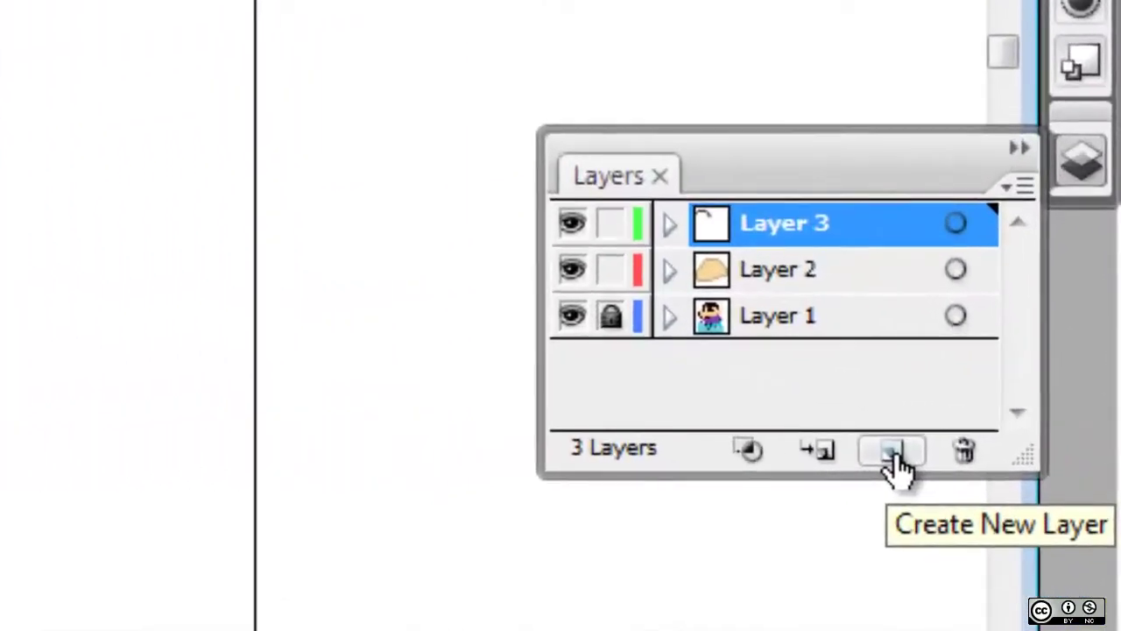
left_click(951, 462)
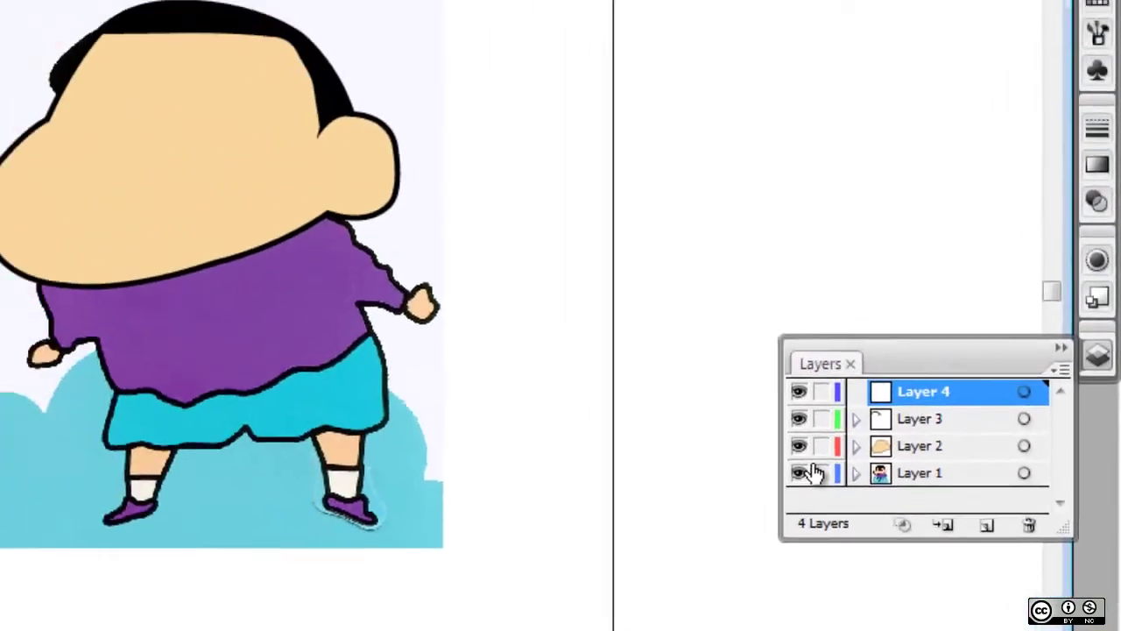
Lock Layer 1 and hide Layers 2 and 3 so the reference drawing can be traced.
left_click(820, 473)
left_click(798, 446)
left_click(798, 418)
left_click(799, 391)
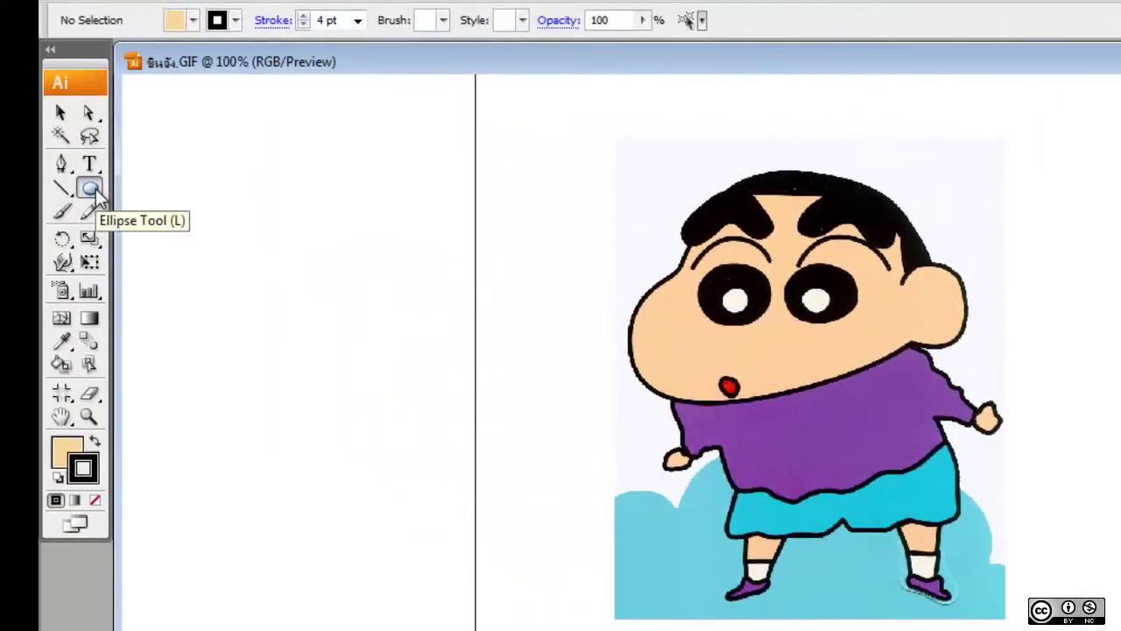
Draw an ellipse about 64 pt wide over the reference eye nearer the ear and fill it with black (#000000).
left_click(92, 190)
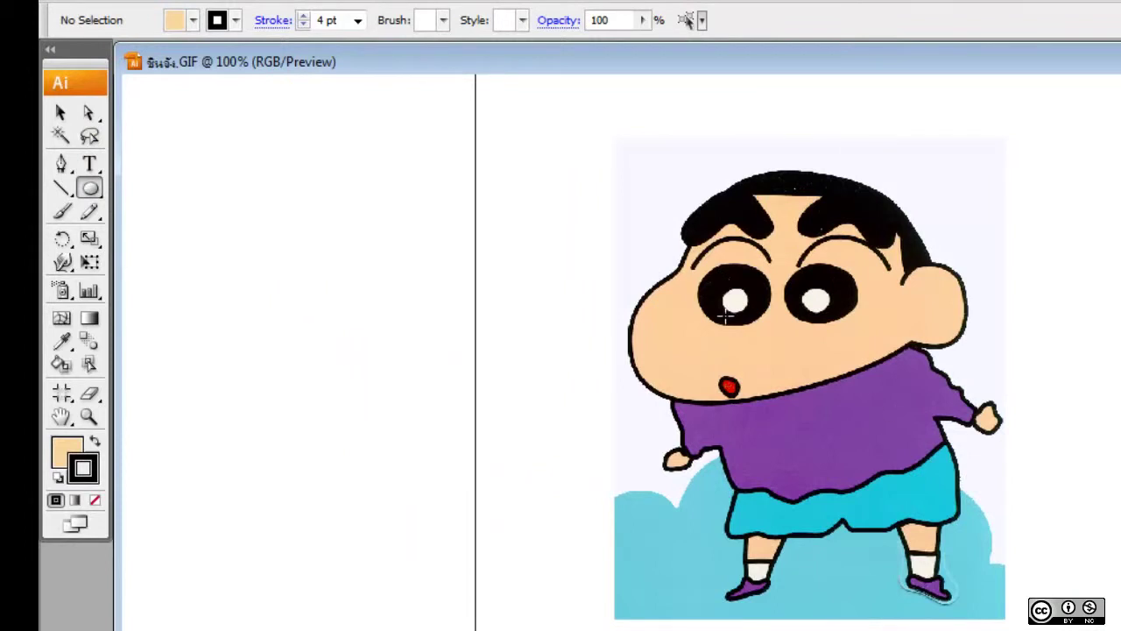
left_click_drag(787, 265, 858, 325)
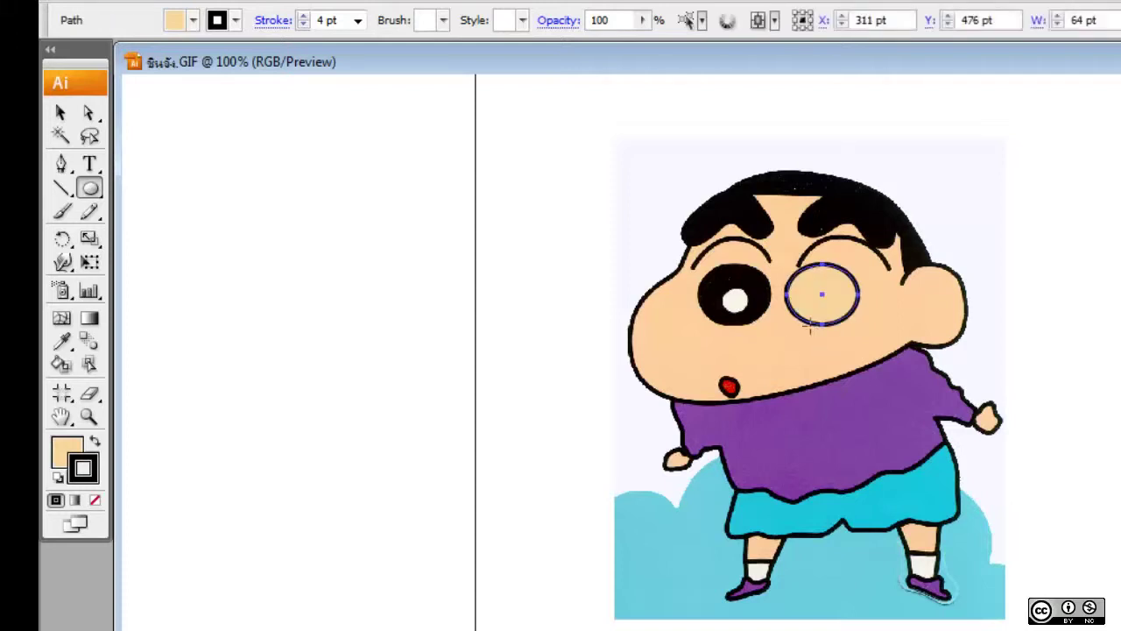
double_click(71, 439)
left_click(668, 508)
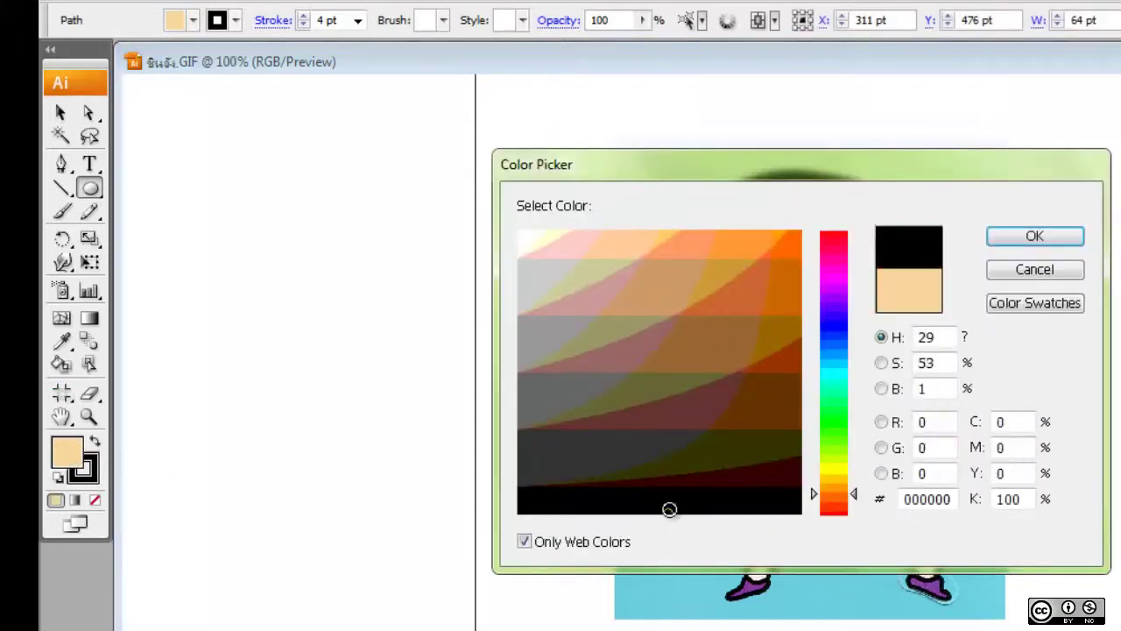
left_click(1071, 238)
Remove the stroke from the eye ellipse.
double_click(92, 478)
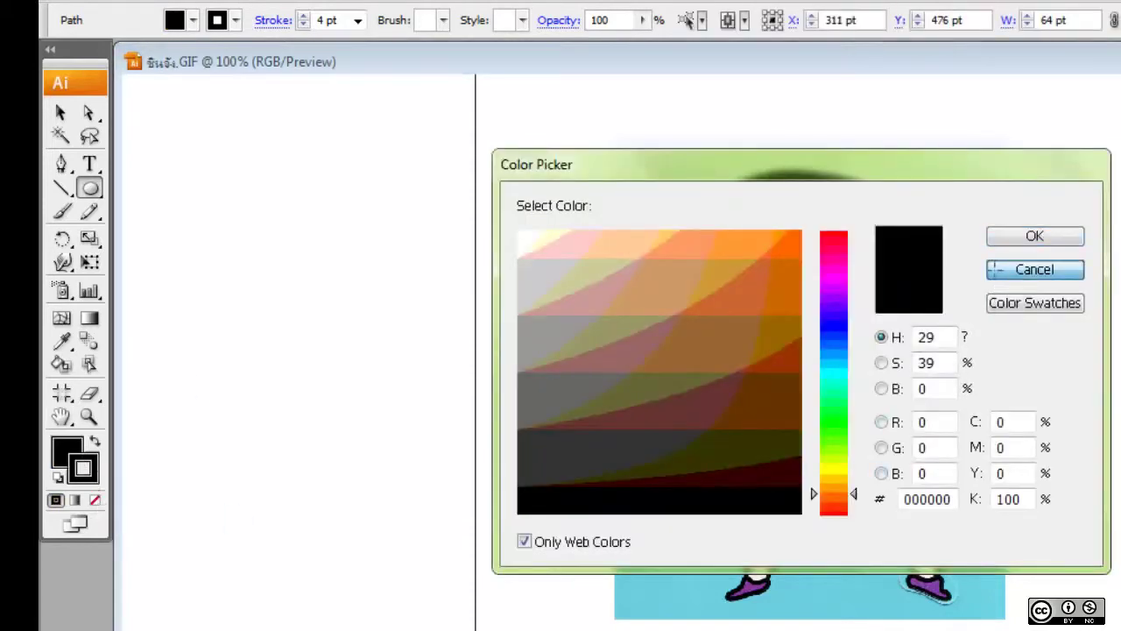
left_click(1018, 272)
left_click(94, 500)
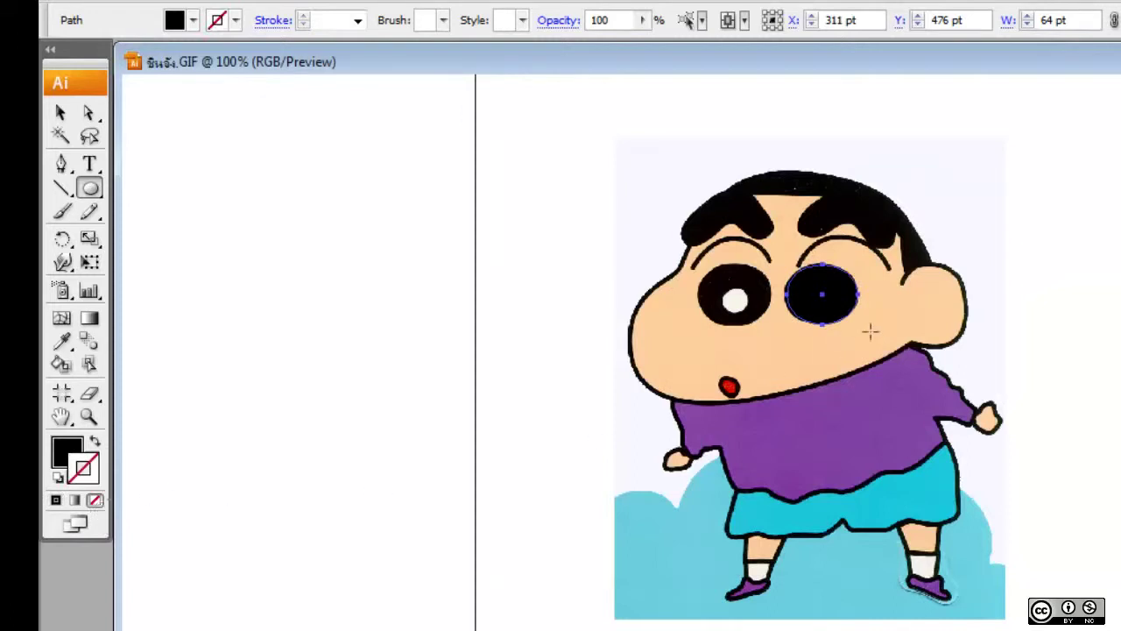
Nudge the black eye ellipse horizontally to X 309 pt, aligning it with the reference eye.
key("Left")
key("Left")
key("Left")
key("Left")
key("Left")
key("Left")
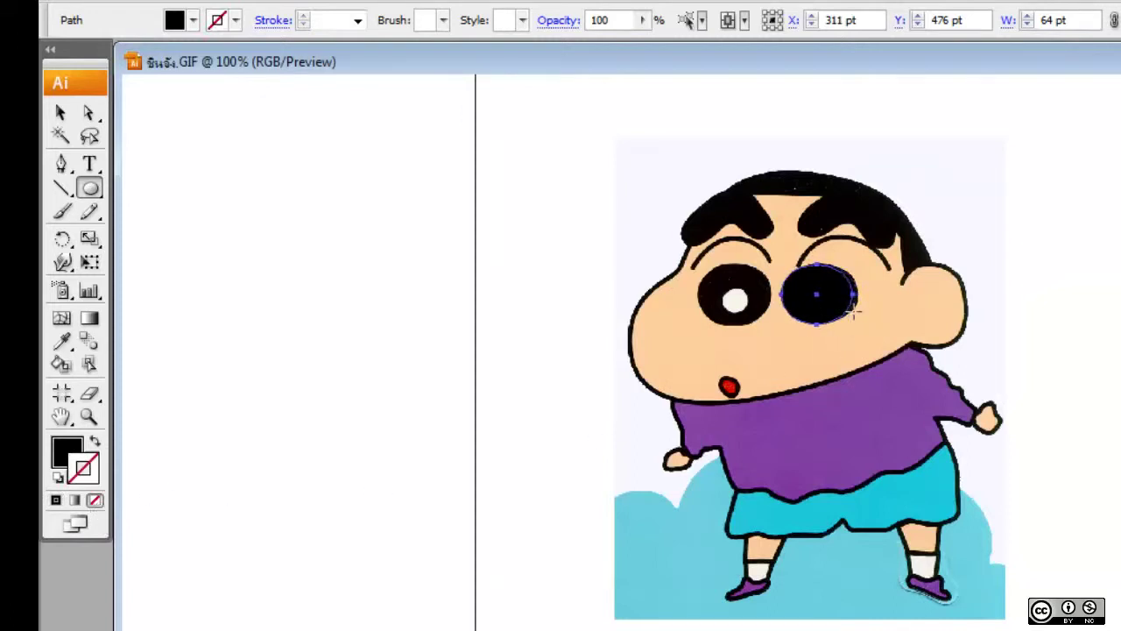
key("Right")
key("Right")
key("Right")
key("Right")
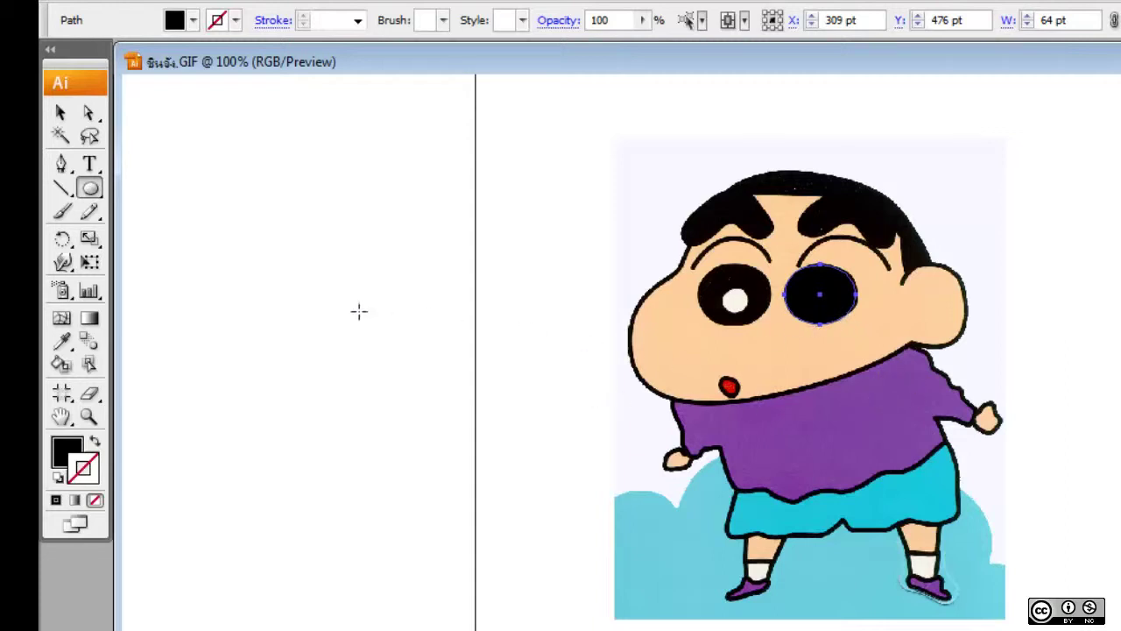
Enlarge the black eye ellipse to about 66 pt wide and rotate it slightly to fit the reference eye.
left_click(93, 267)
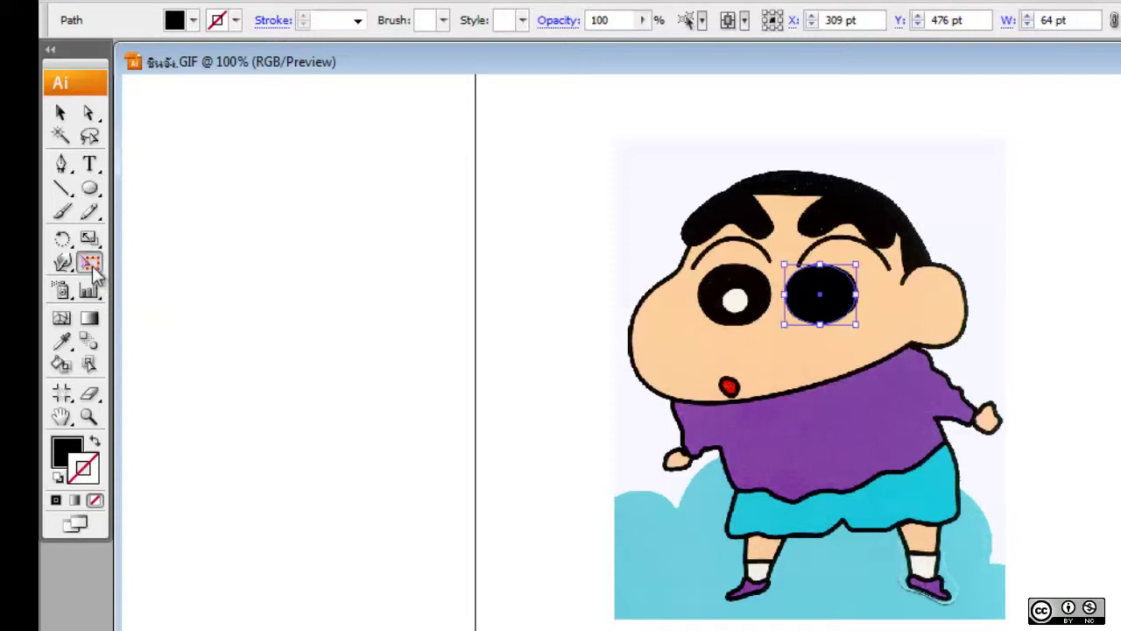
left_click_drag(858, 261, 860, 259)
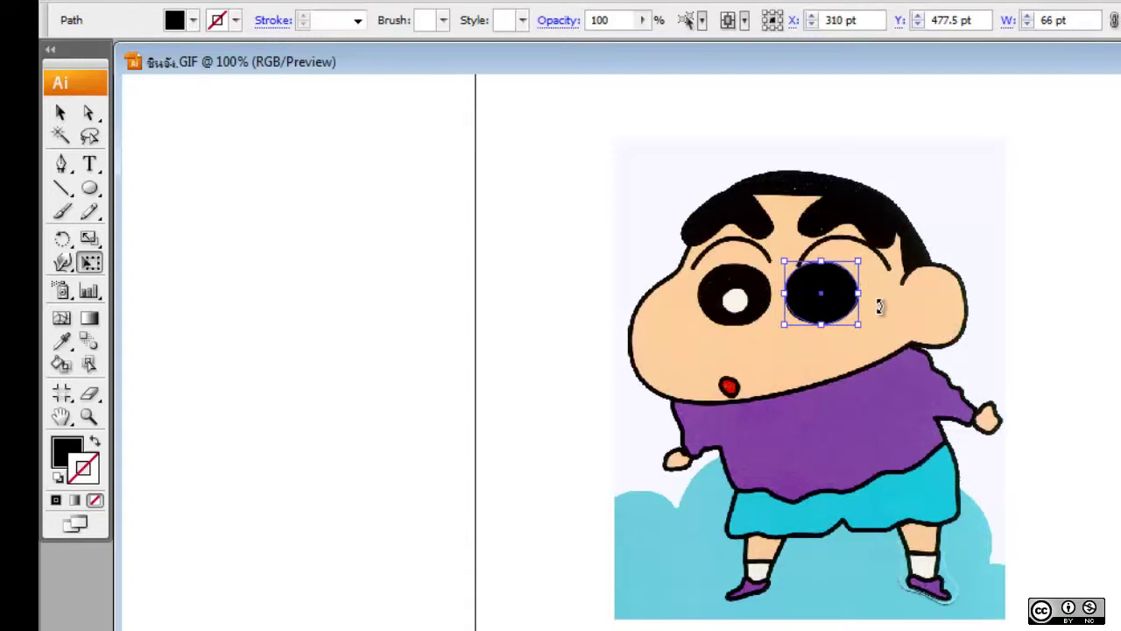
left_click_drag(858, 324, 859, 323)
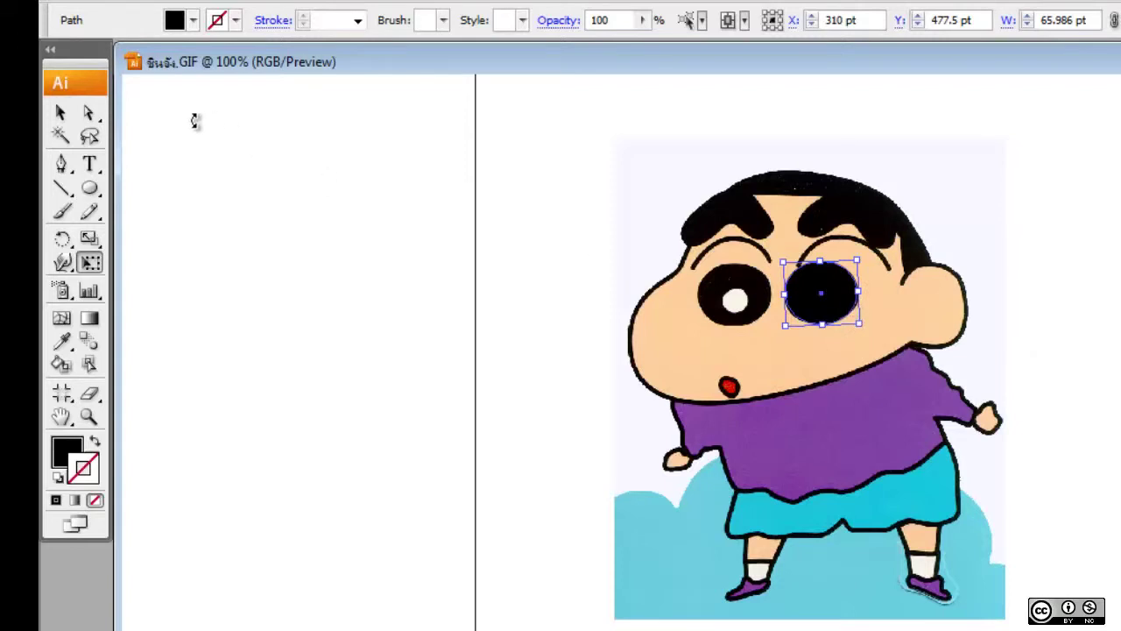
Duplicate the black eye ellipse and place the copy over the other reference eye at about X 233 pt, Y 475.5 pt.
left_click(87, 113)
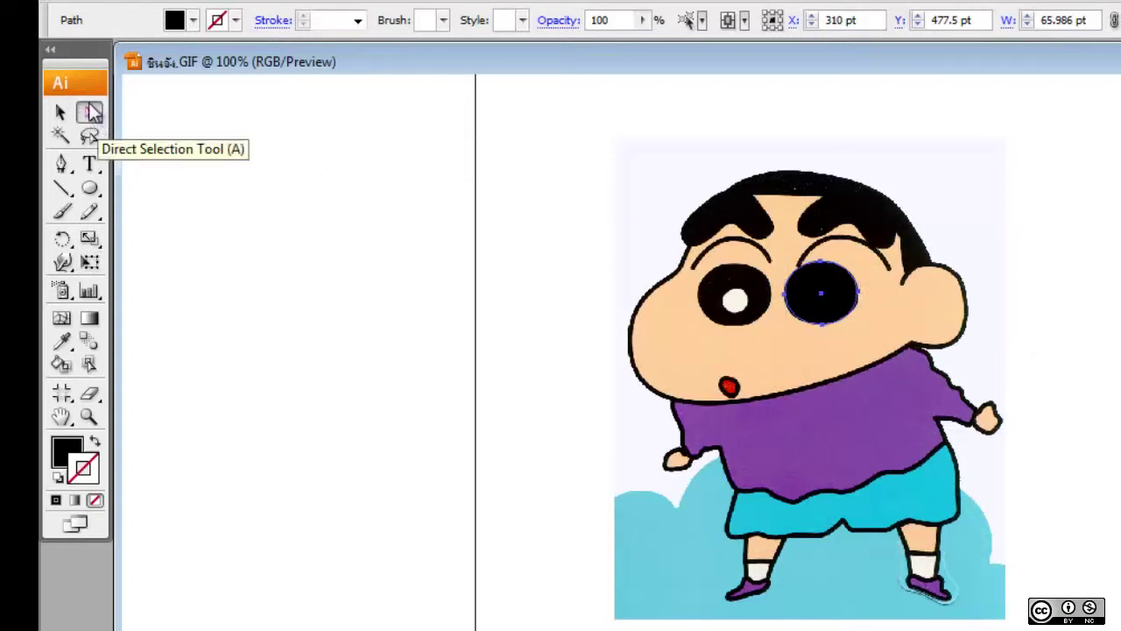
left_click(832, 320)
left_click_drag(836, 318, 826, 430)
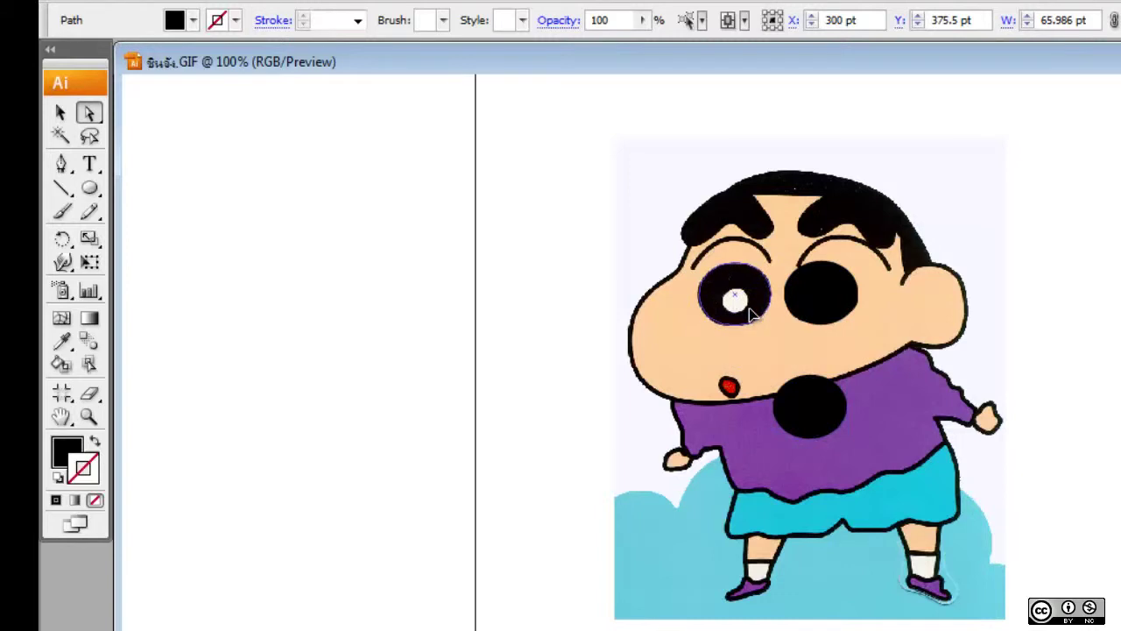
left_click_drag(810, 405, 734, 295)
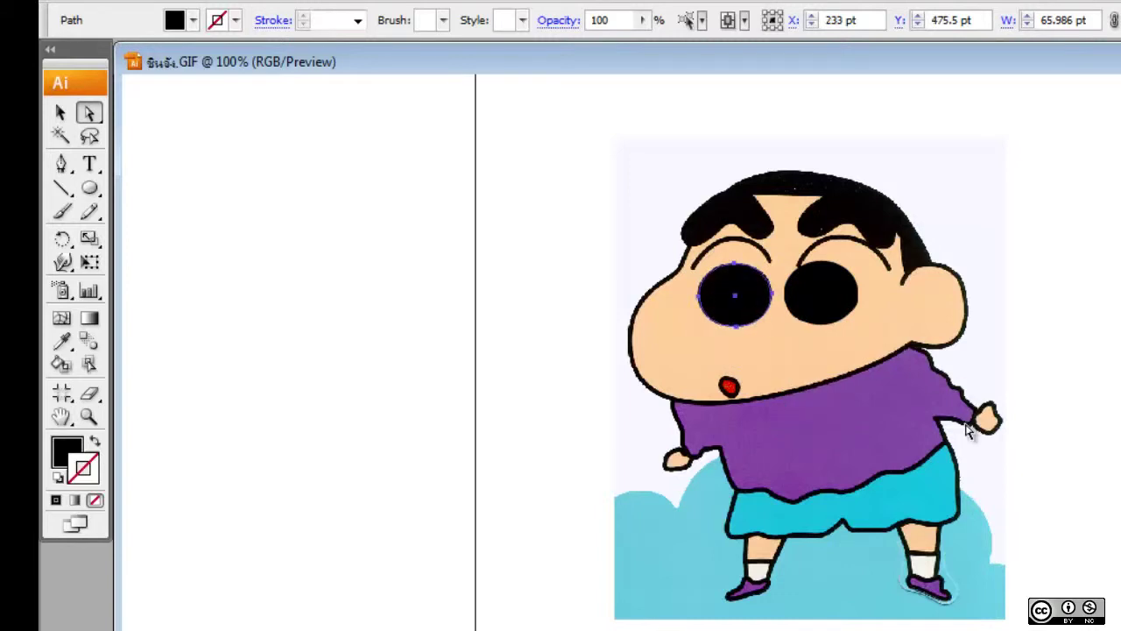
key("ctrl+shift+a")
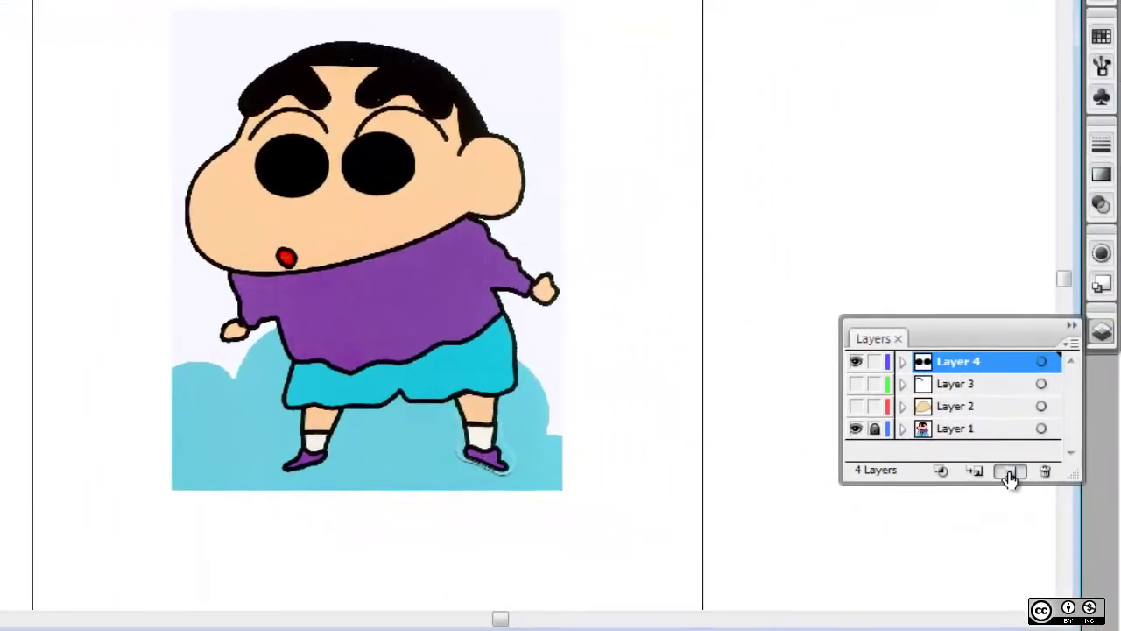
On a new layer with Layer 4 hidden, draw a white ellipse about 24 by 21 pt over the highlight of the eye nearer the ear.
left_click(1010, 477)
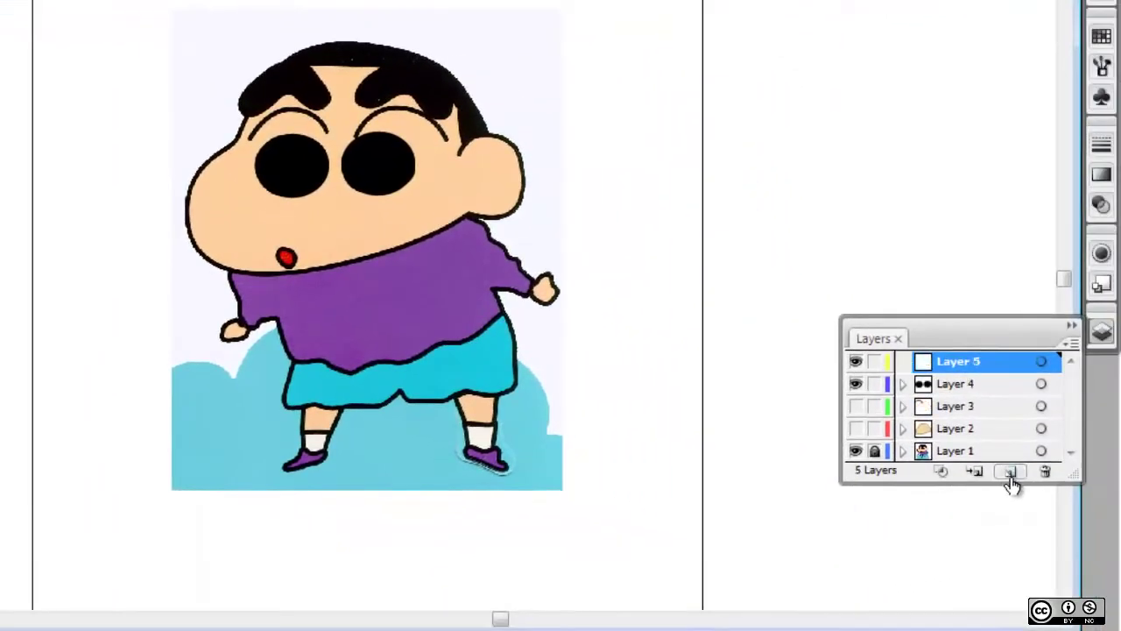
left_click(856, 383)
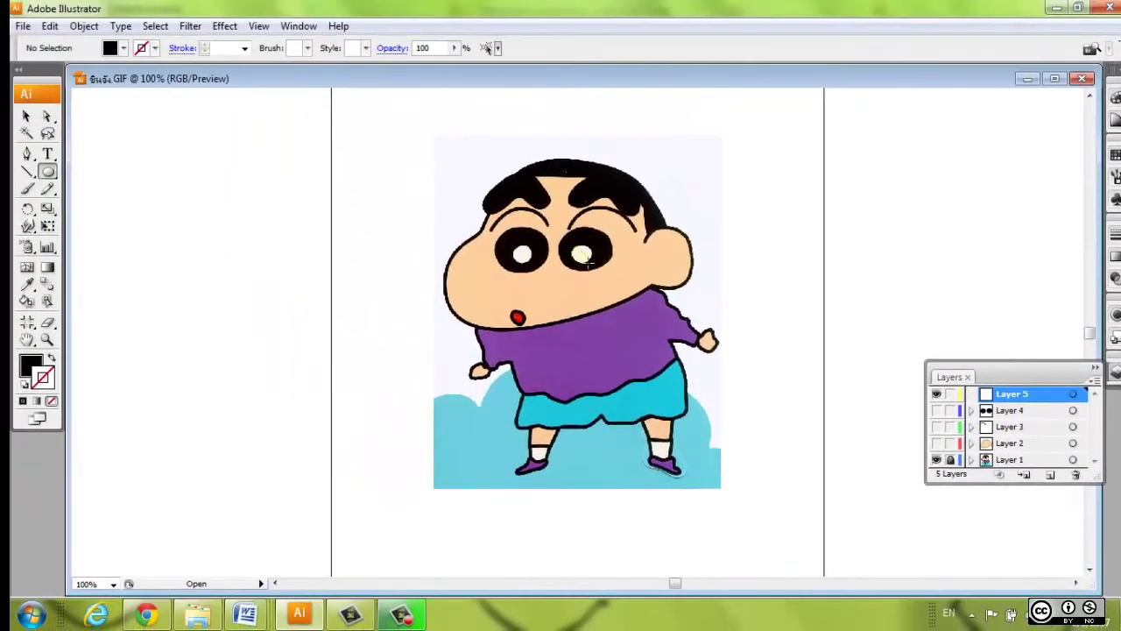
left_click_drag(592, 264, 571, 245)
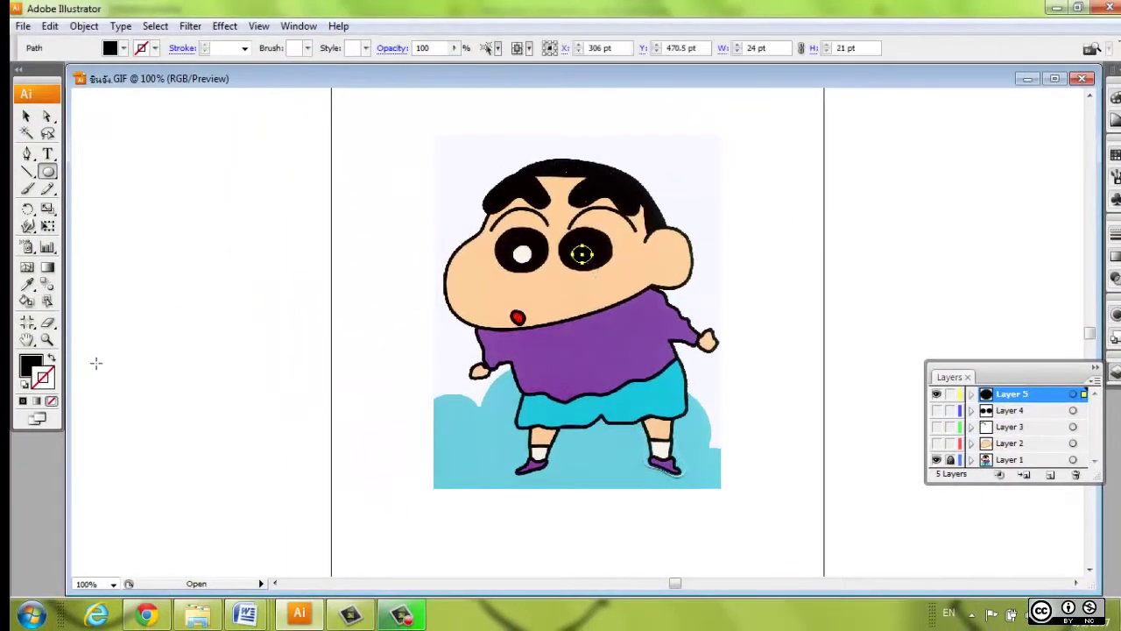
double_click(31, 366)
left_click(366, 205)
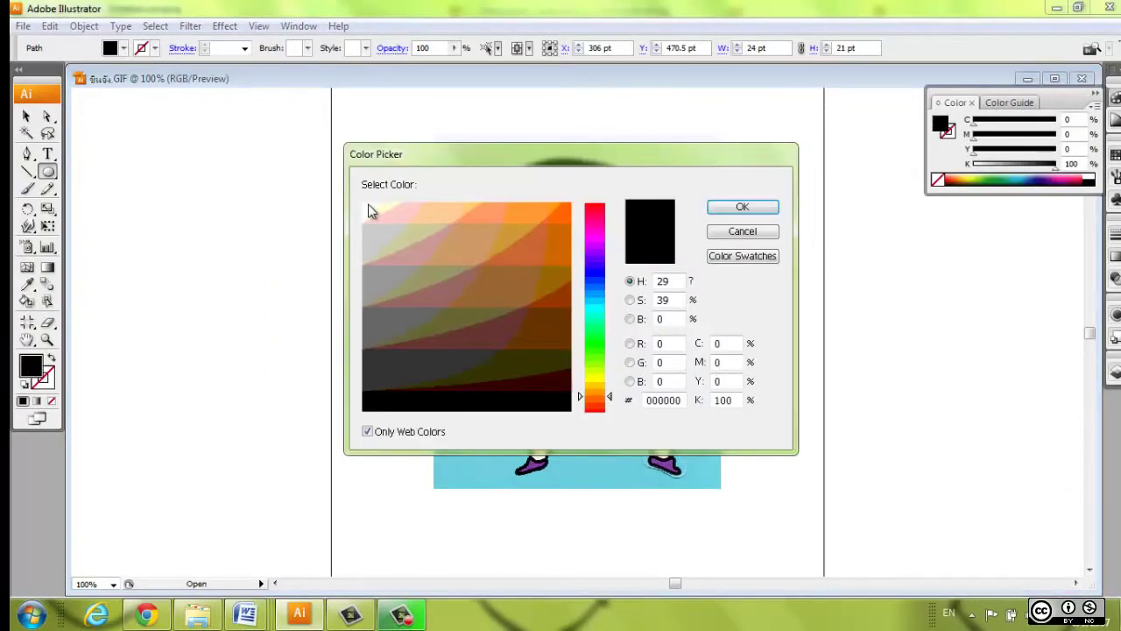
left_click(742, 206)
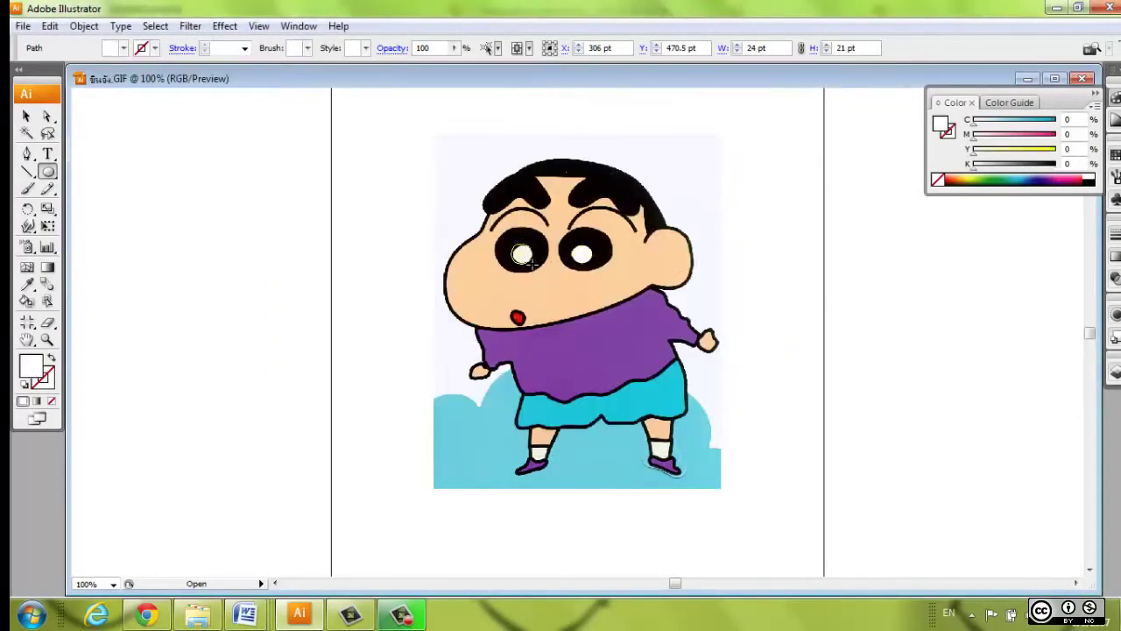
Draw a white ellipse over the other eye's highlight and adjust its size to about 26 by 21 pt.
left_click_drag(531, 260, 527, 258)
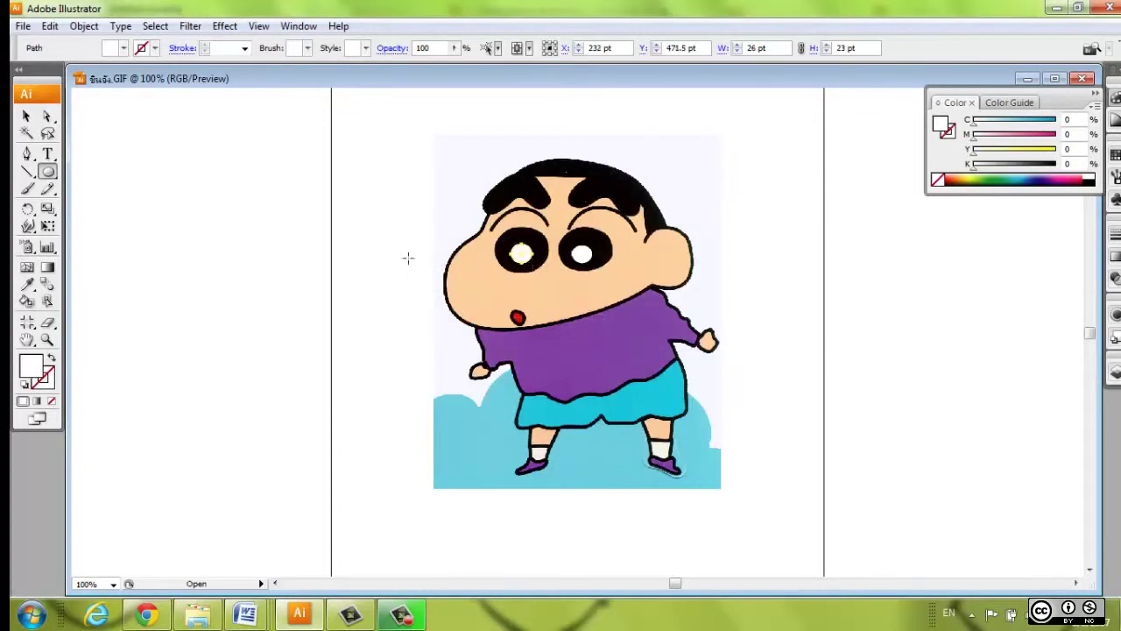
left_click(48, 227)
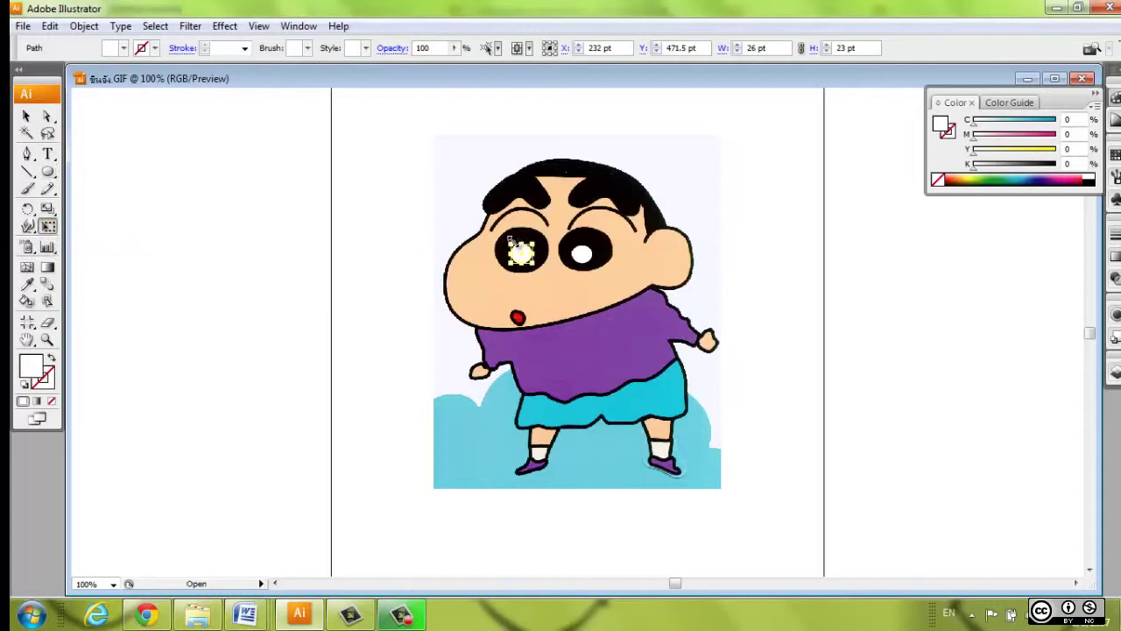
left_click_drag(508, 239, 507, 243)
left_click_drag(506, 242, 508, 243)
left_click(44, 117)
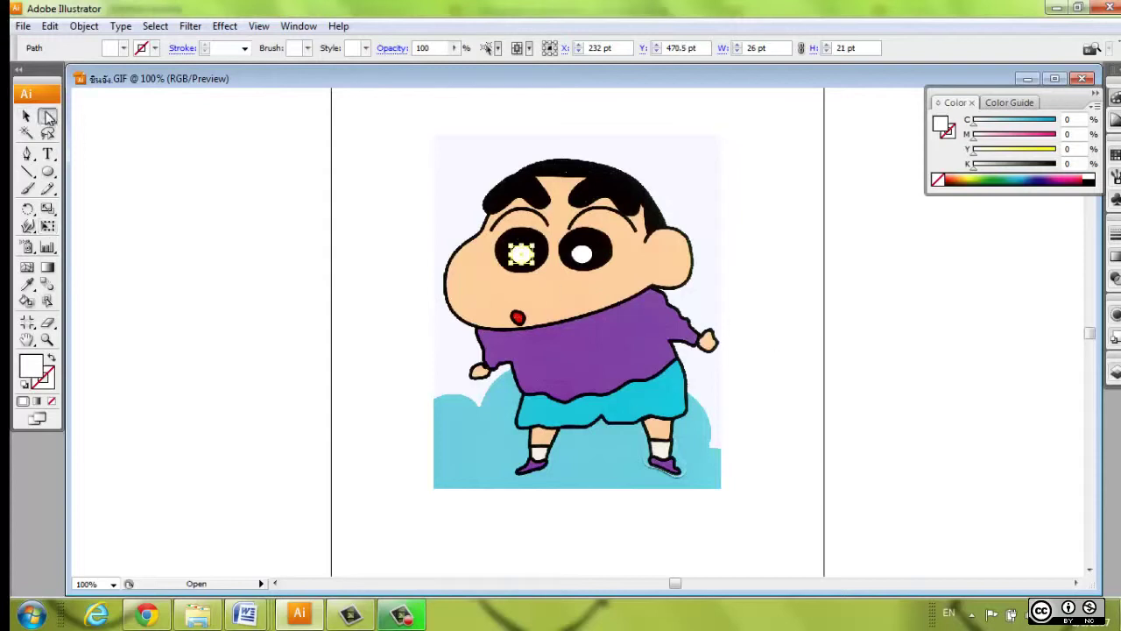
left_click(873, 369)
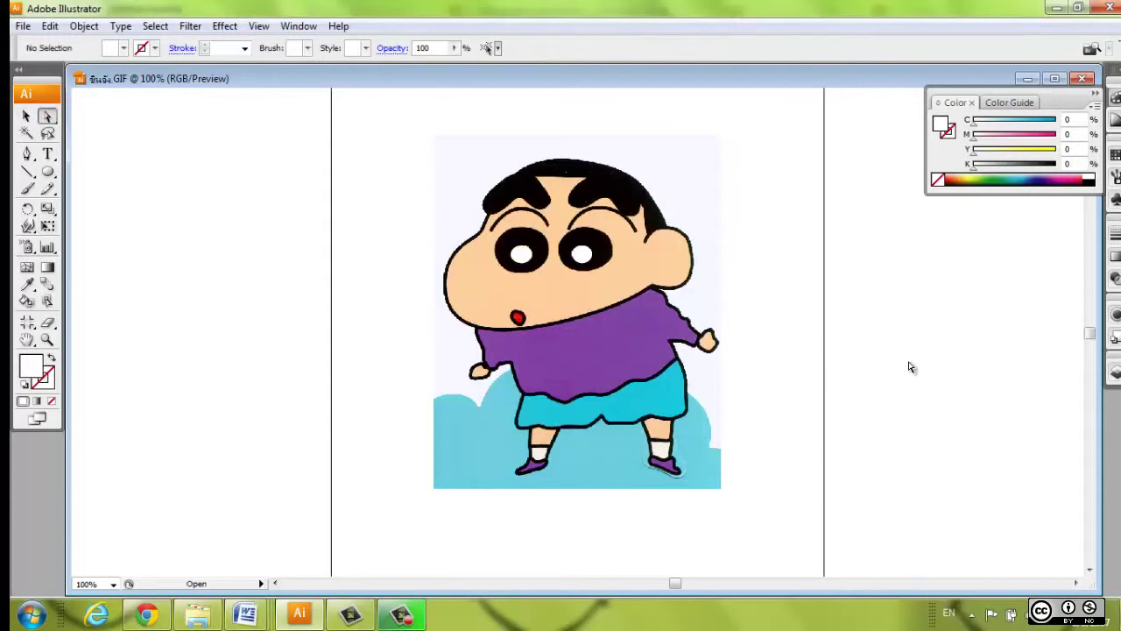
Show Layers 2, 3 and 4 and hide the reference drawing on Layer 1.
left_click(1115, 373)
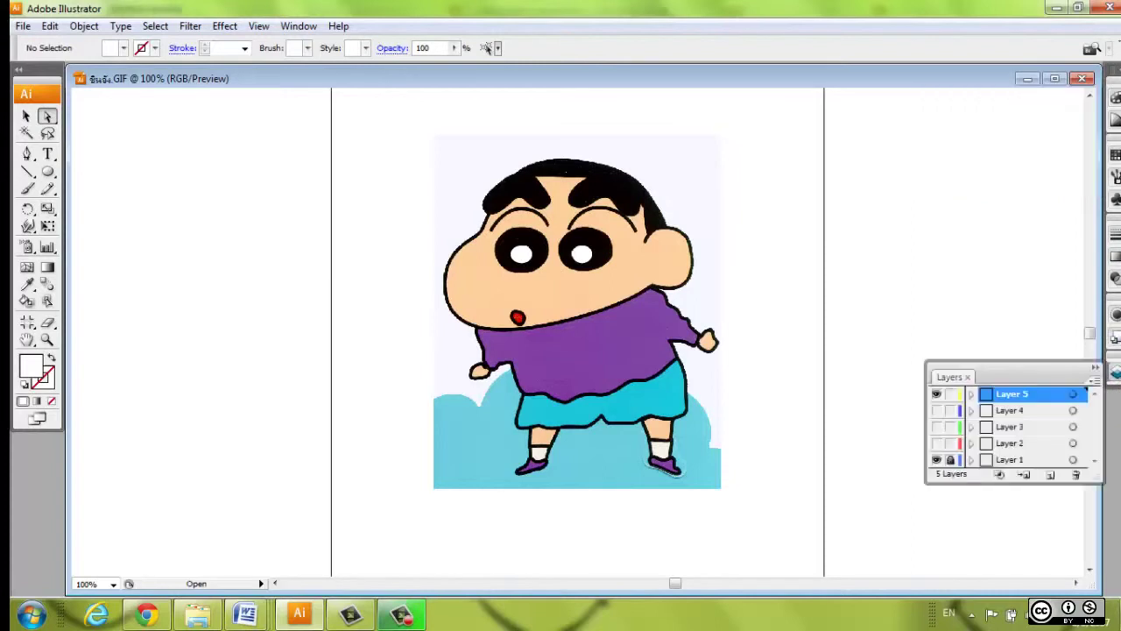
left_click(936, 426)
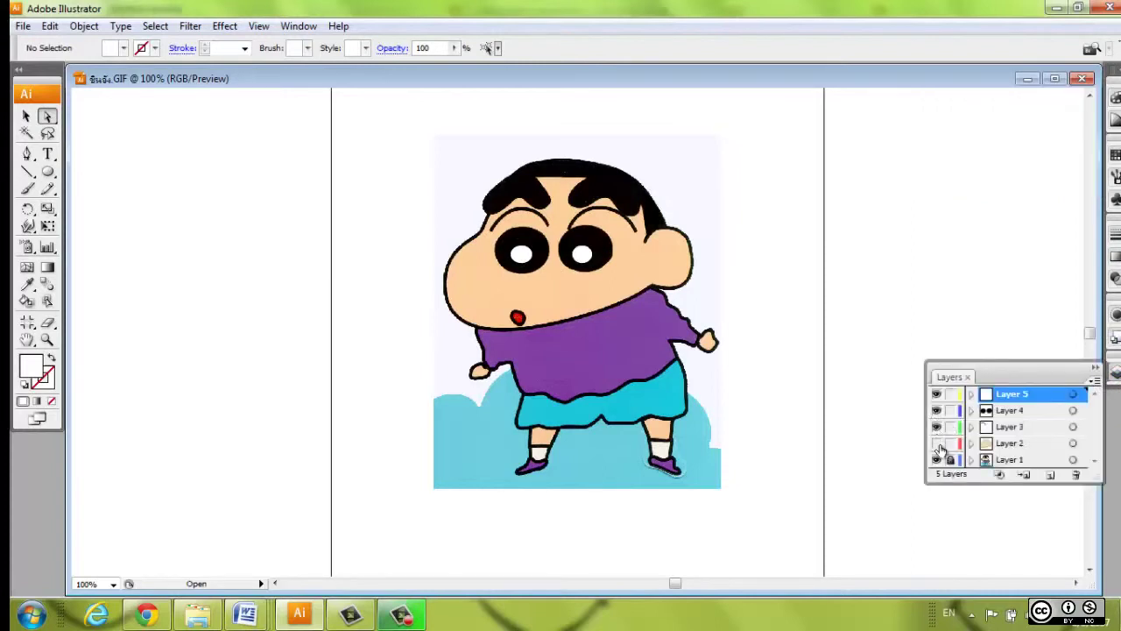
left_click(936, 444)
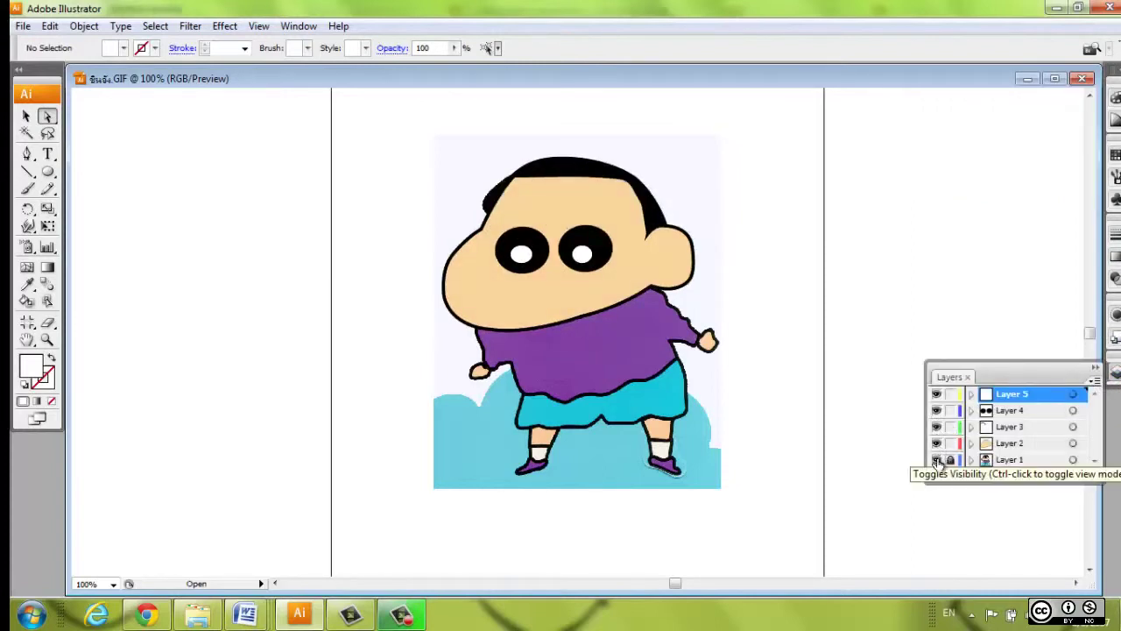
left_click(936, 460)
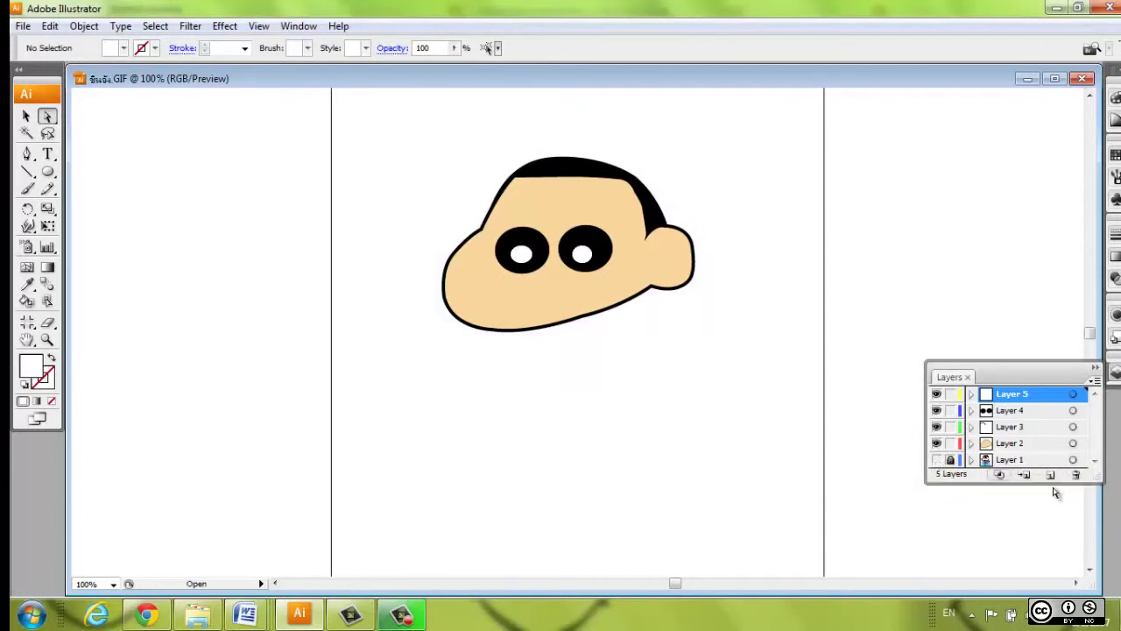
scroll(1015, 448, "up", 1)
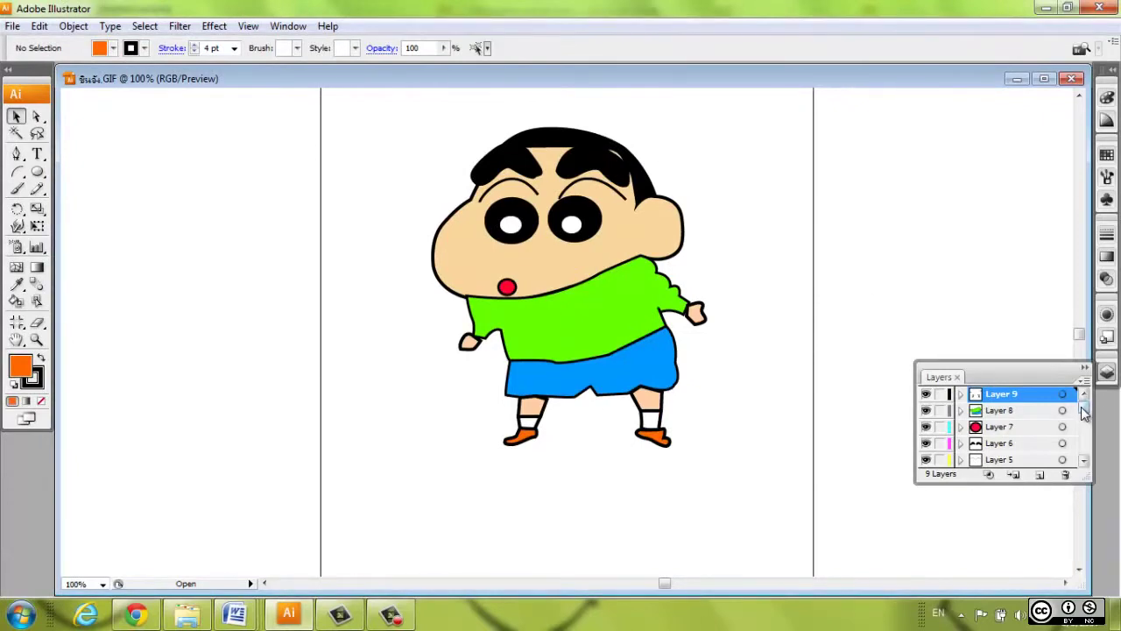
Merge Layers 2 through 9 into a single layer, leaving out the reference layer.
left_click_drag(1083, 411, 1084, 460)
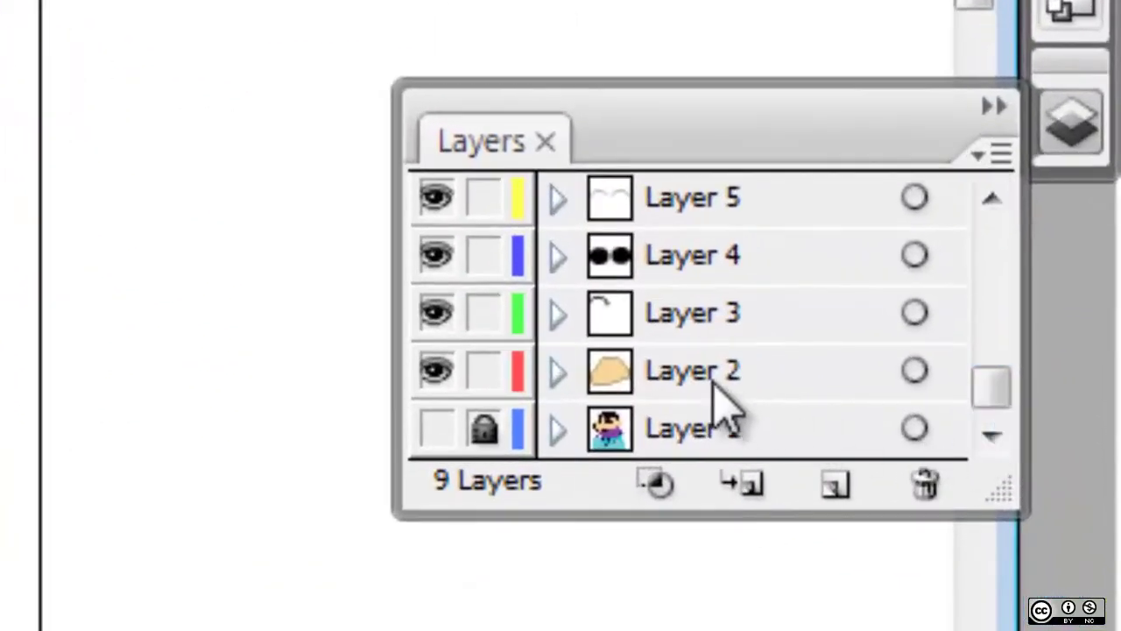
left_click_drag(712, 381, 747, 218)
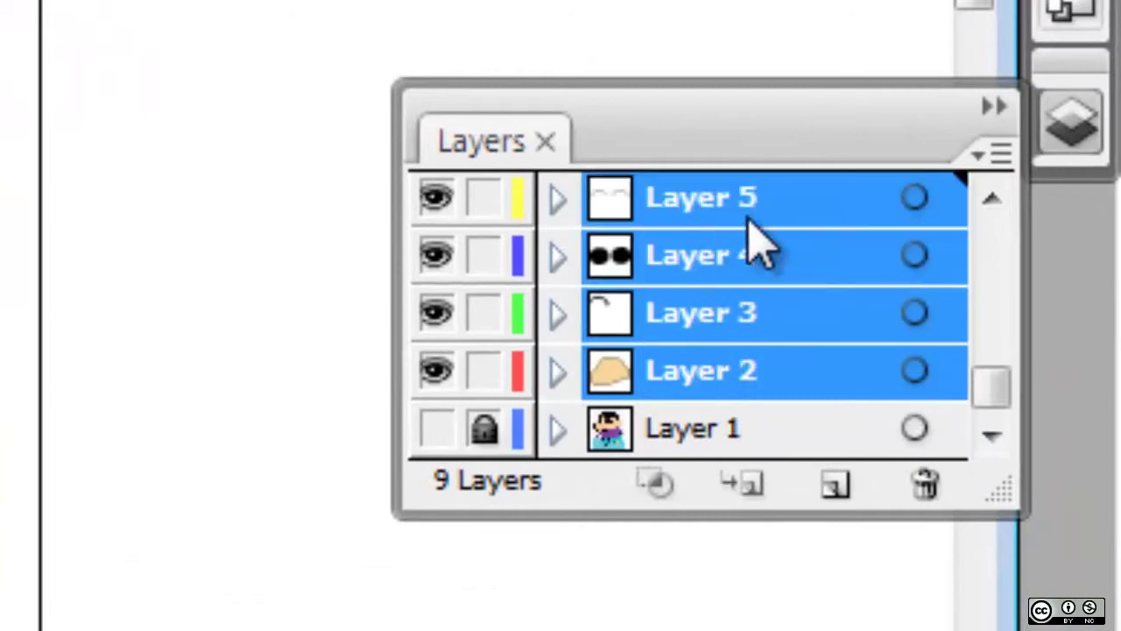
left_click_drag(993, 385, 967, 244)
left_click(800, 371, "ctrl")
left_click(762, 318, "ctrl")
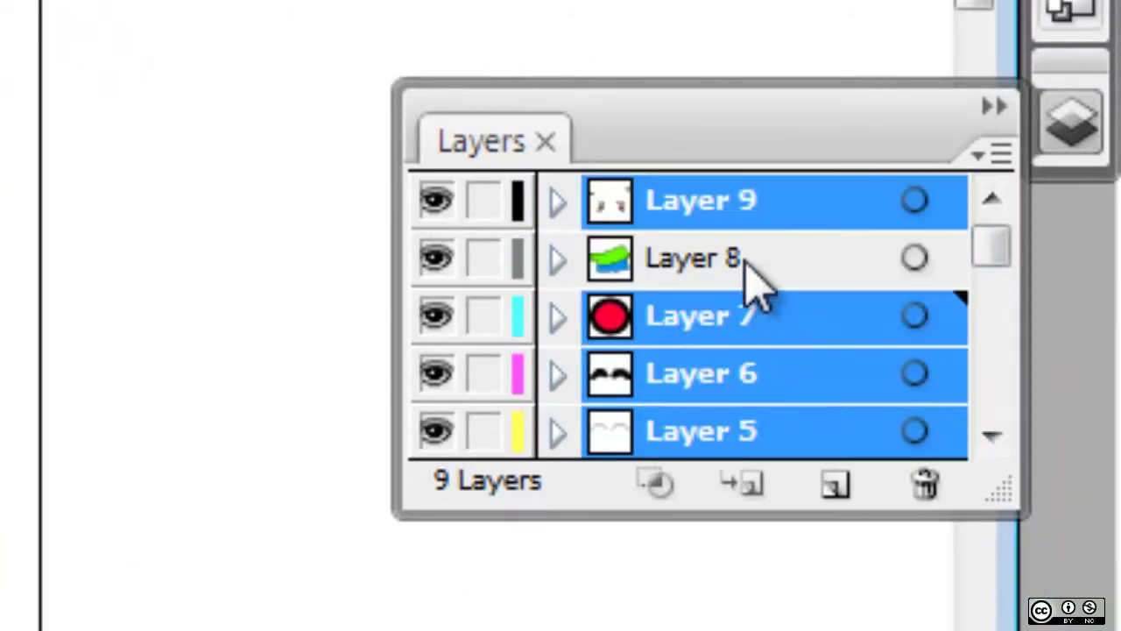
left_click(744, 261, "ctrl")
left_click_drag(996, 236, 983, 352)
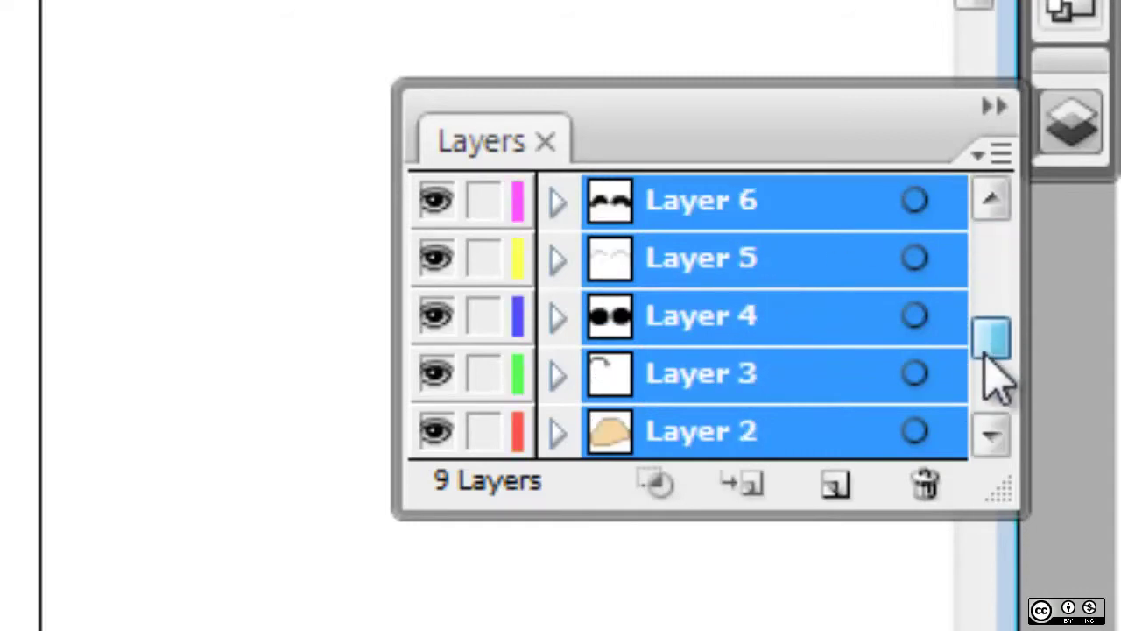
left_click(986, 354)
left_click(996, 335)
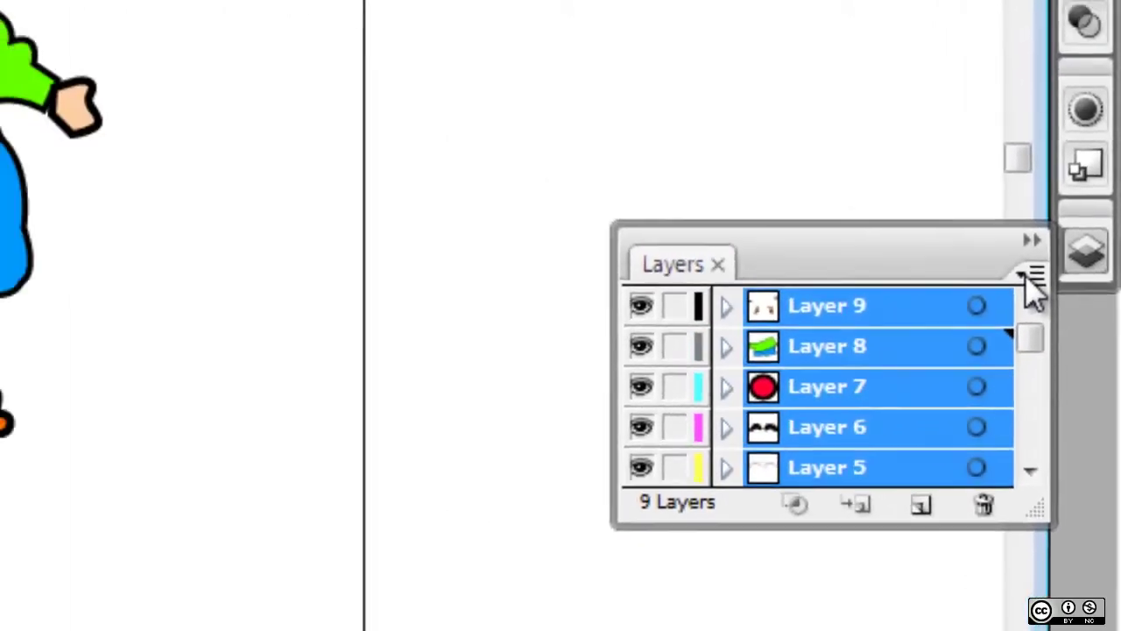
left_click(990, 157)
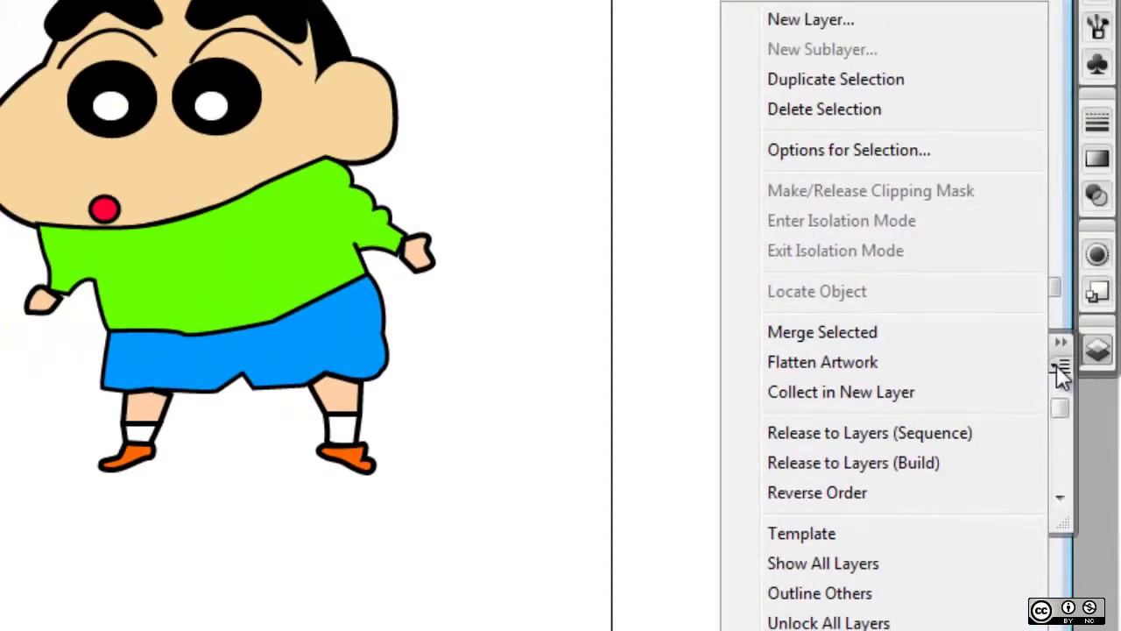
left_click(891, 333)
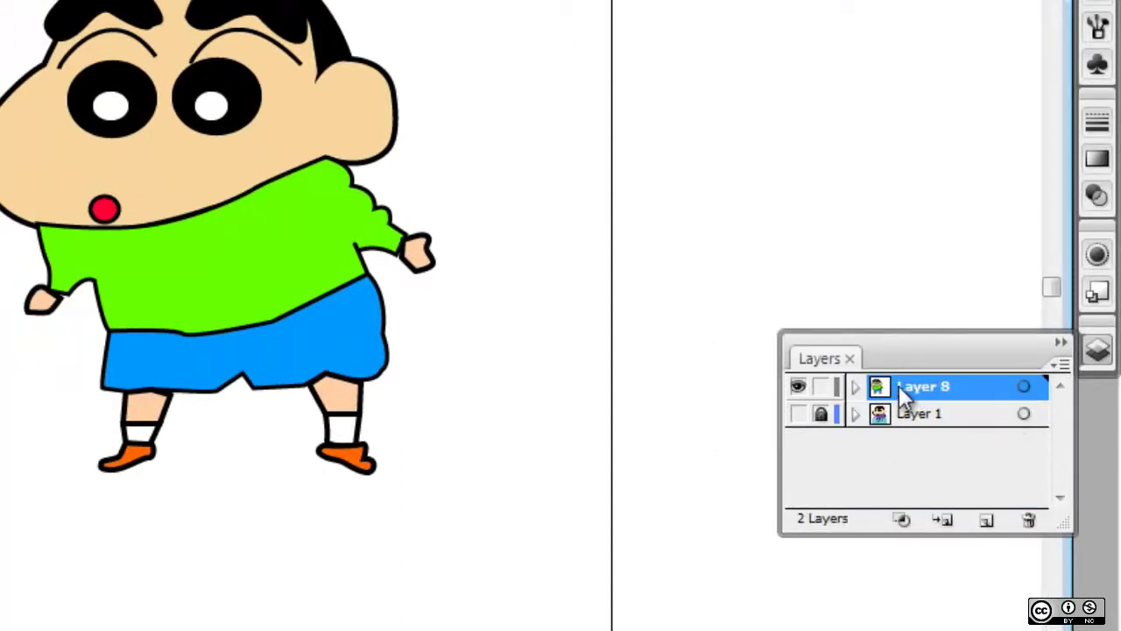
Show Layer 1, move the whole traced boy to the right of the reference image, and hide Layer 1 again.
left_click(798, 414)
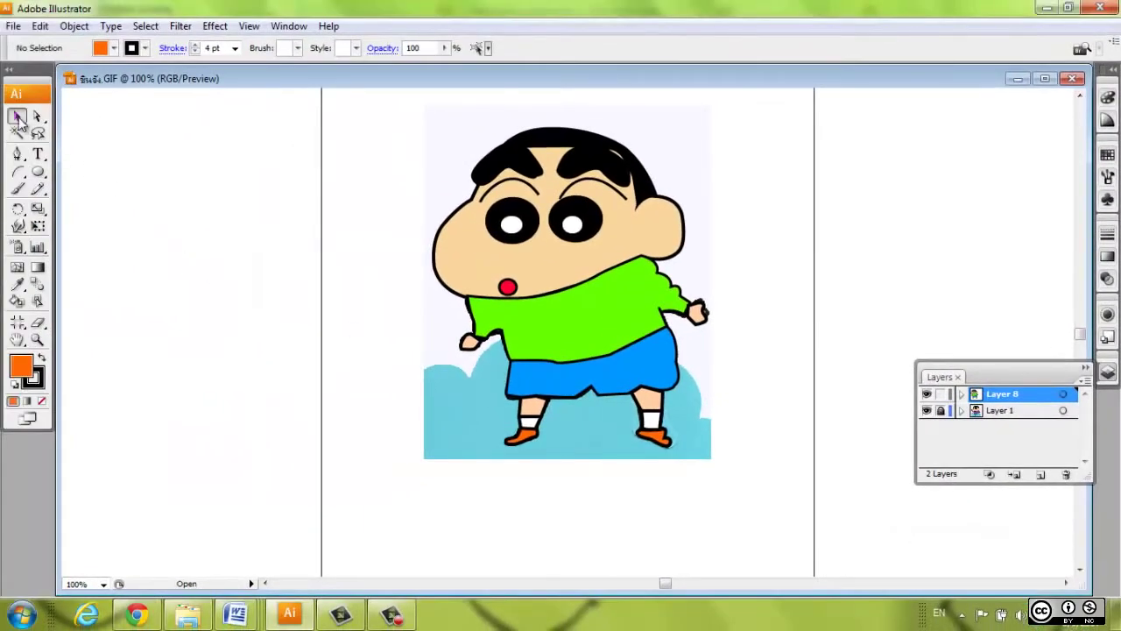
mouse_move(395, 121)
left_mouse_down()
mouse_move(578, 263)
mouse_move(750, 505)
left_mouse_up()
mouse_move(585, 333)
left_mouse_down()
mouse_move(701, 362)
mouse_move(775, 341)
left_mouse_up()
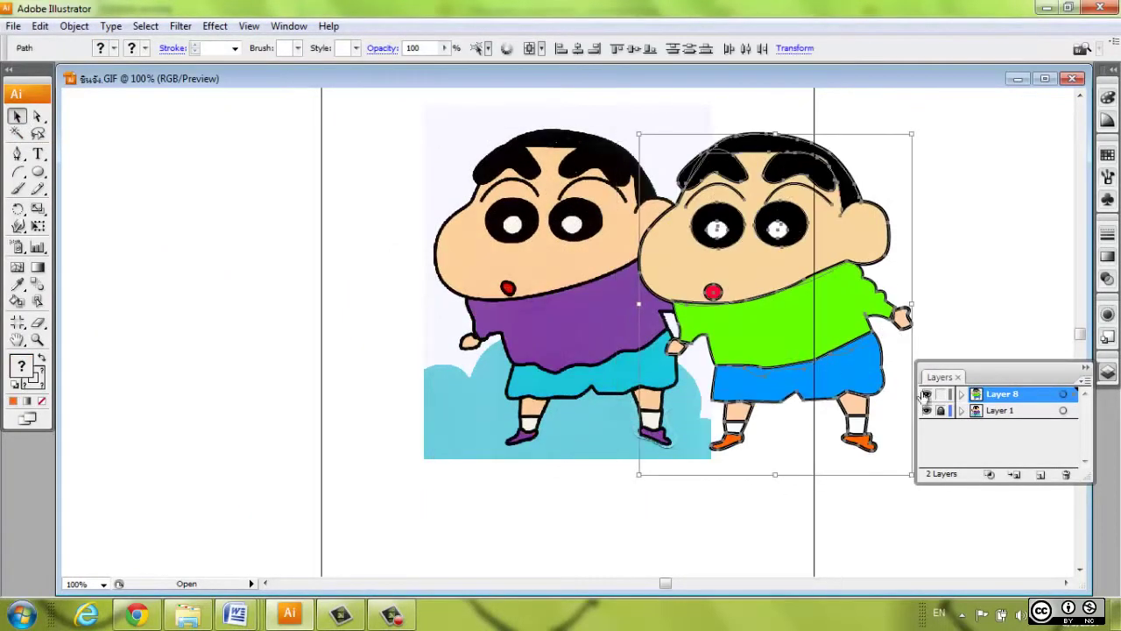
left_click(1014, 410)
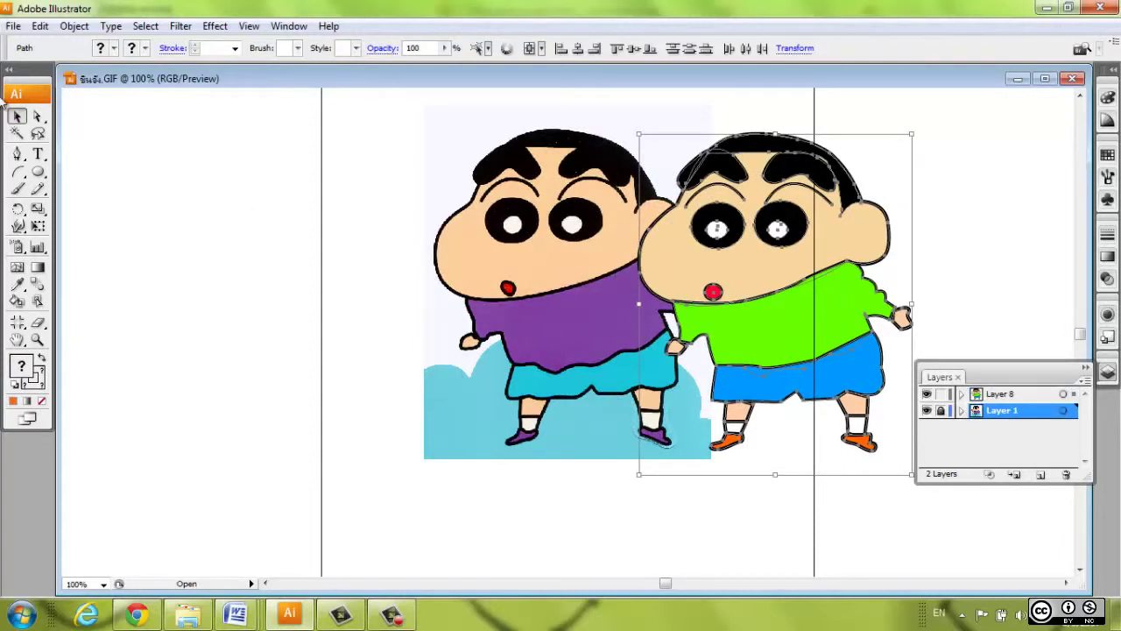
left_click(888, 520)
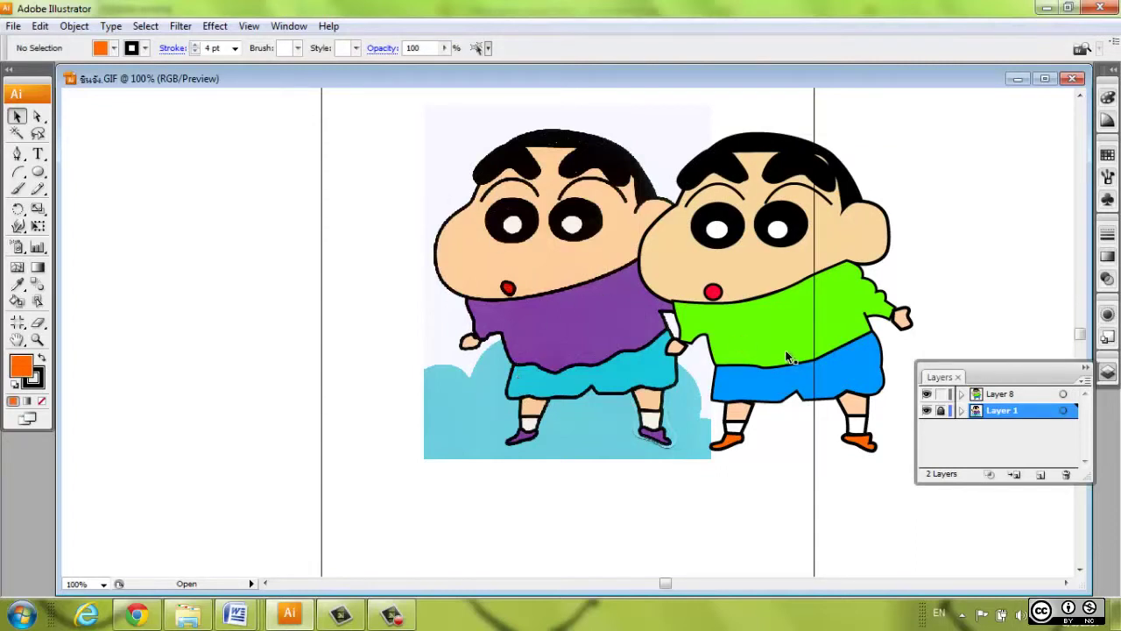
left_click(927, 411)
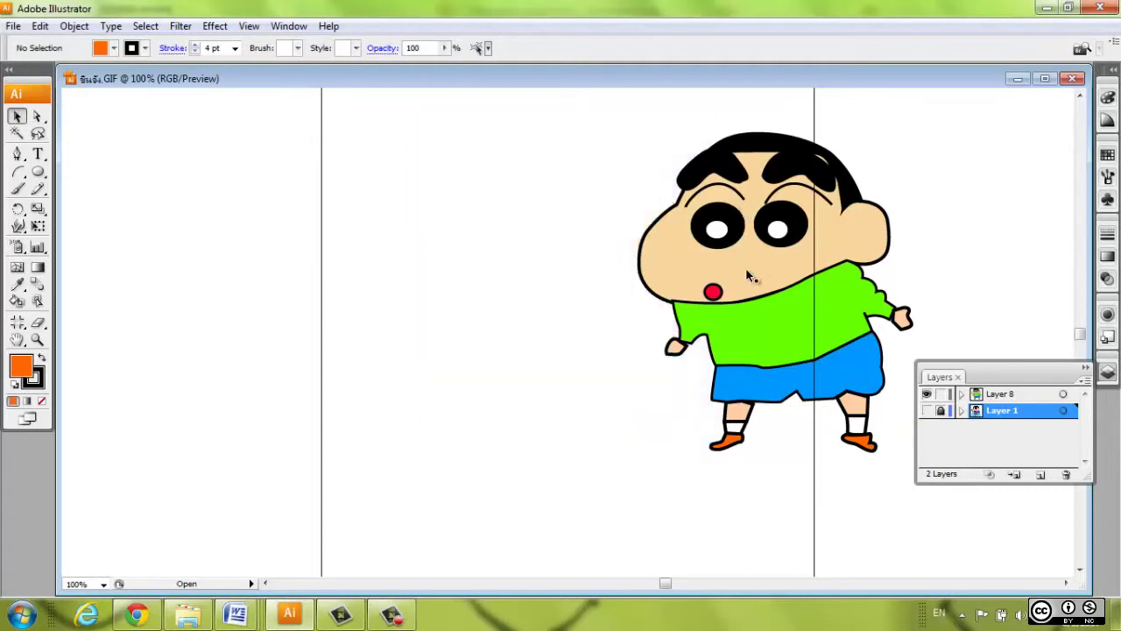
Move the face shape away from the rest of the boy and back behind the facial features.
left_click_drag(747, 276, 498, 281)
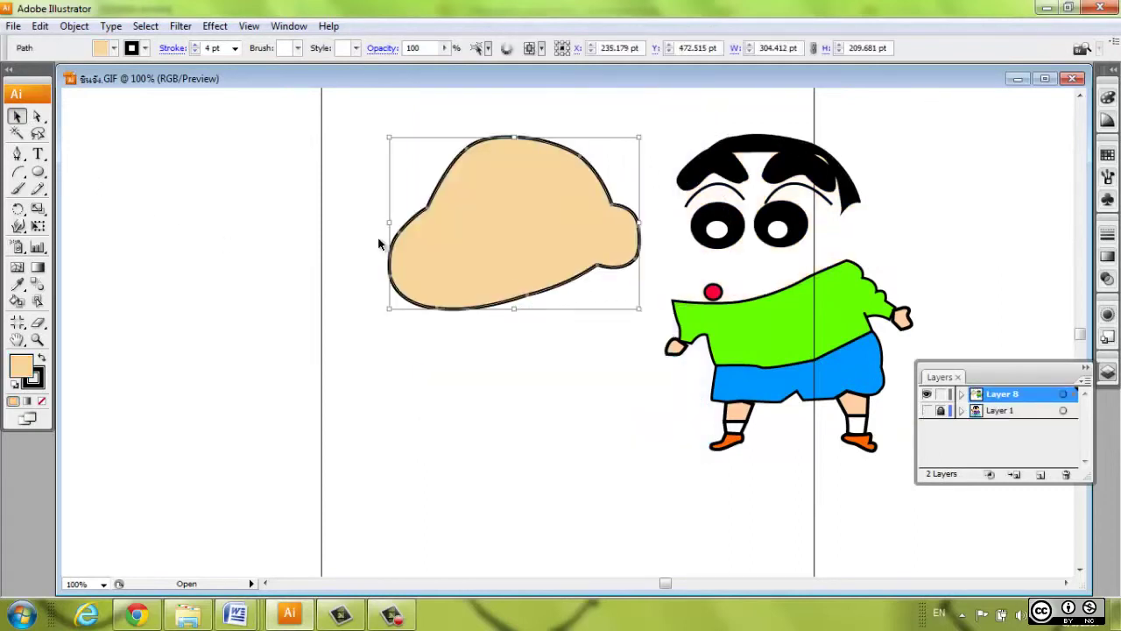
left_click(186, 236)
left_click(492, 296)
left_click_drag(544, 306, 810, 310)
left_click(533, 280)
Select all parts of the traced boy and move them together back onto the artboard.
left_click_drag(564, 129, 972, 499)
left_click_drag(783, 351, 601, 337)
left_click(758, 350)
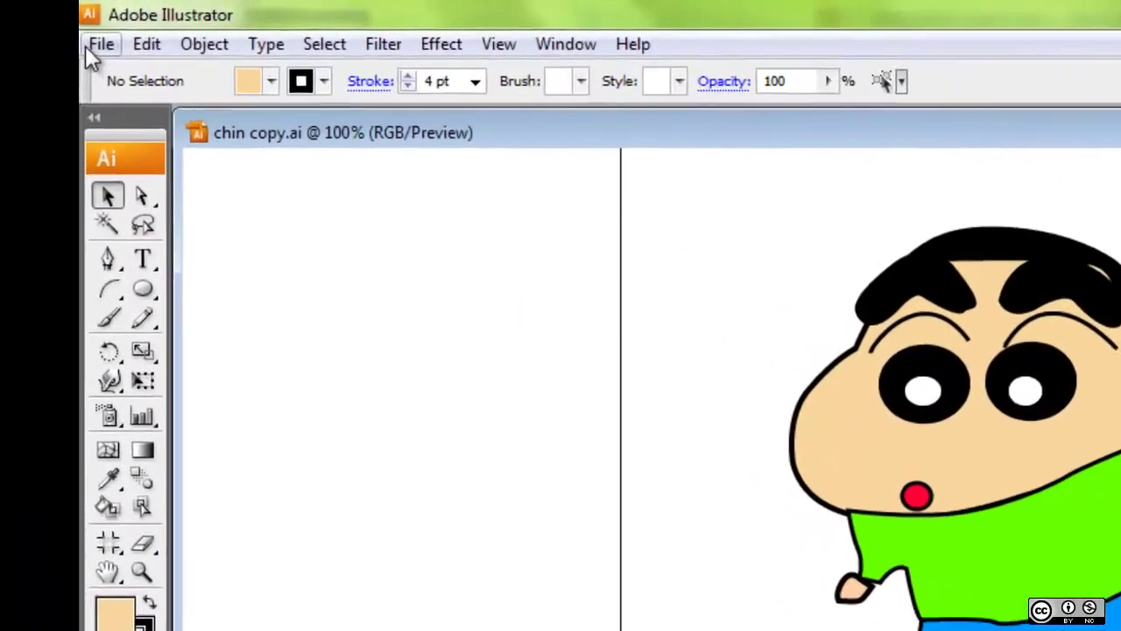
left_click(9, 25)
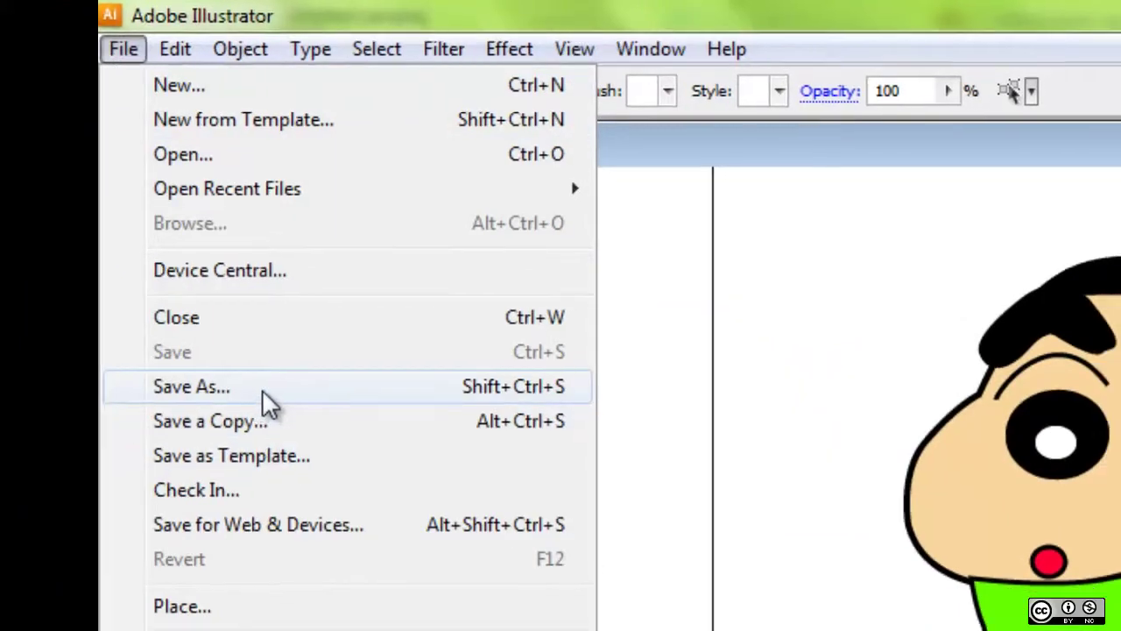
left_click(254, 392)
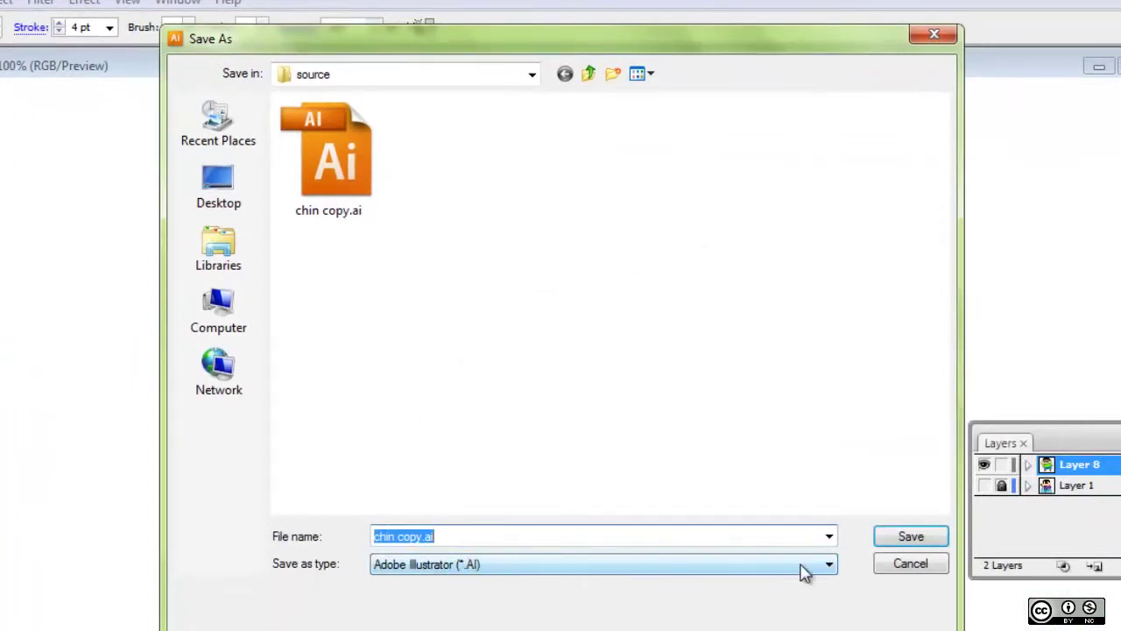
left_click(910, 565)
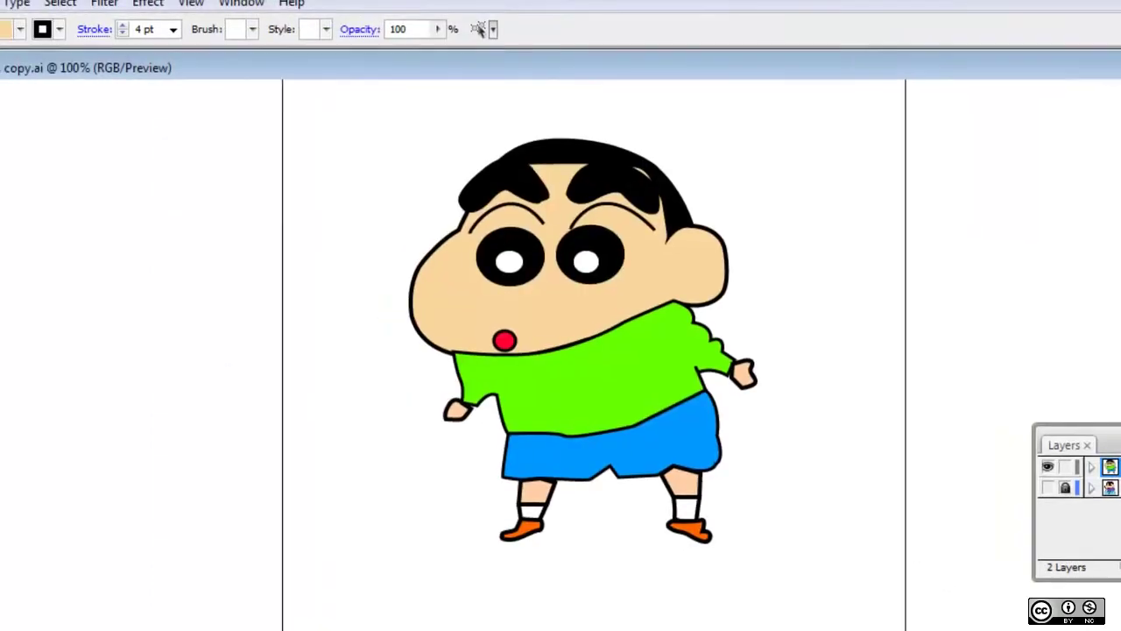
Export the traced boy to the source folder as a PNG file named chinjungcopy.
left_click(2, 7)
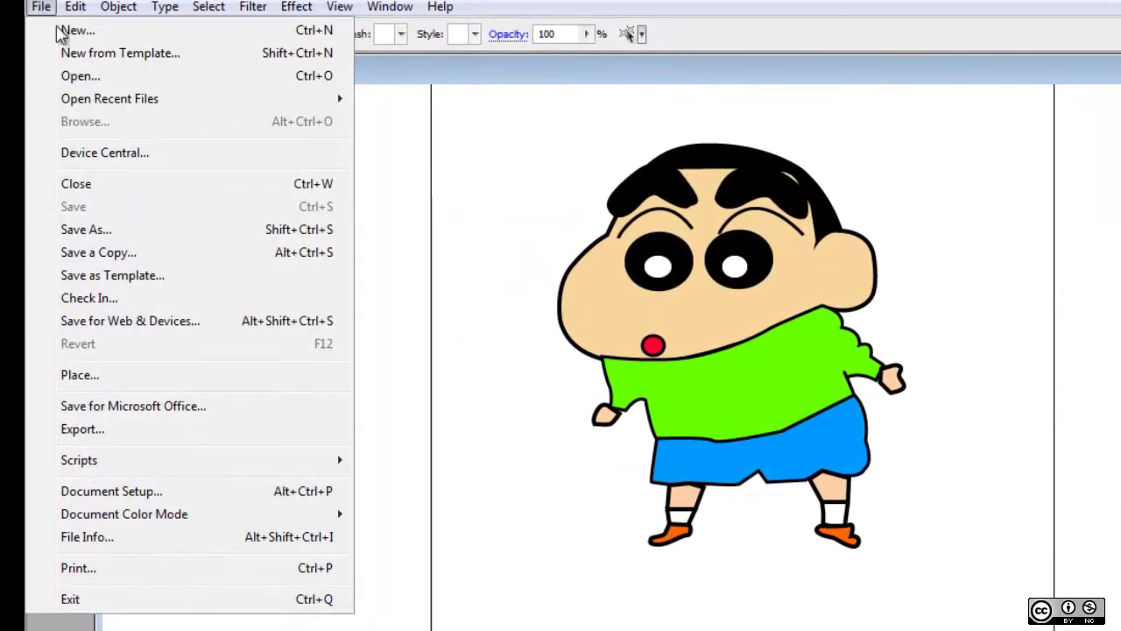
left_click(118, 441)
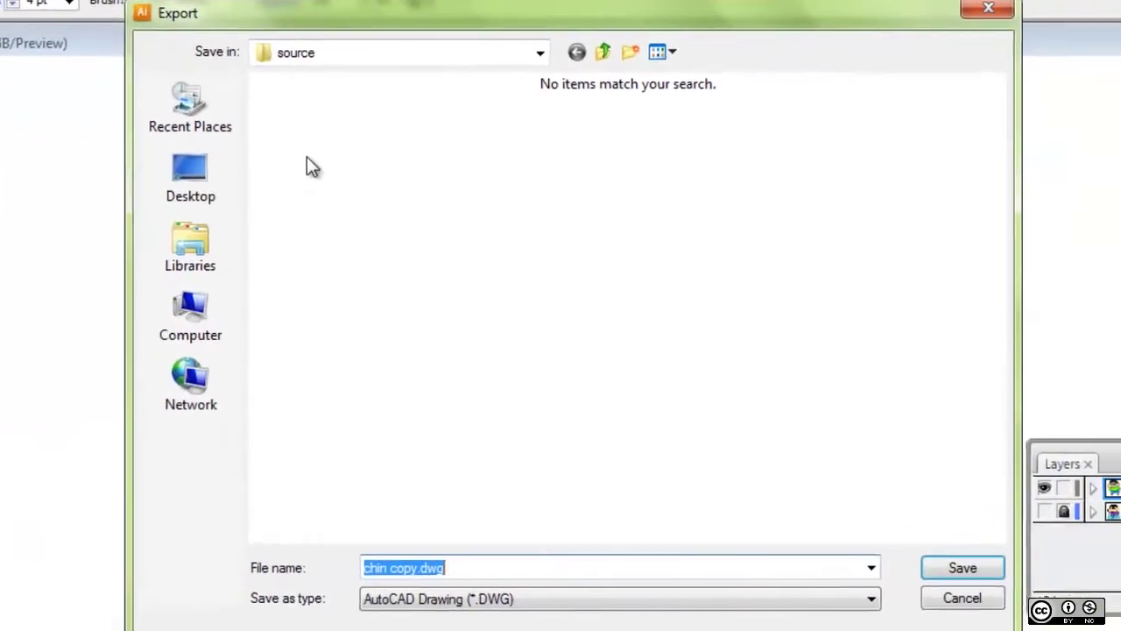
type("chin")
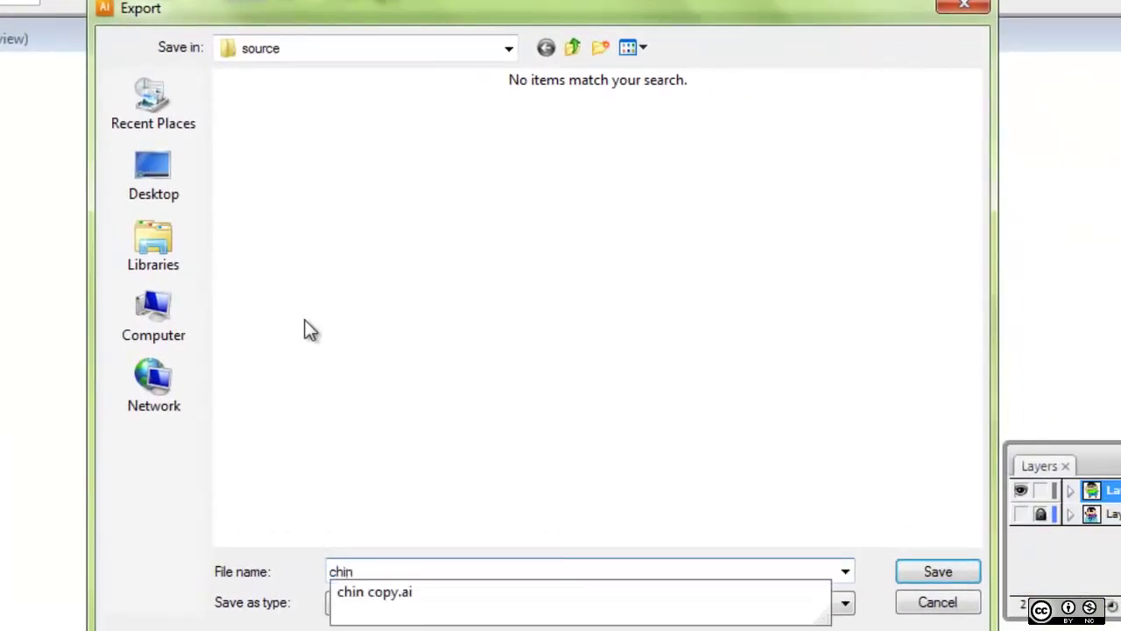
type("jub")
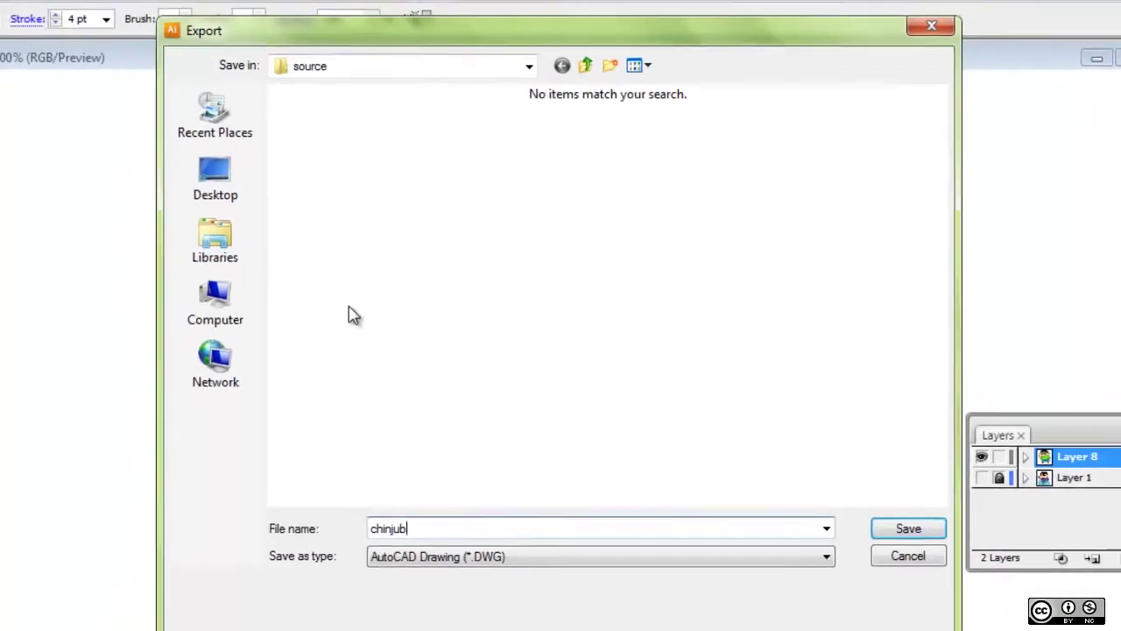
key("BackSpace")
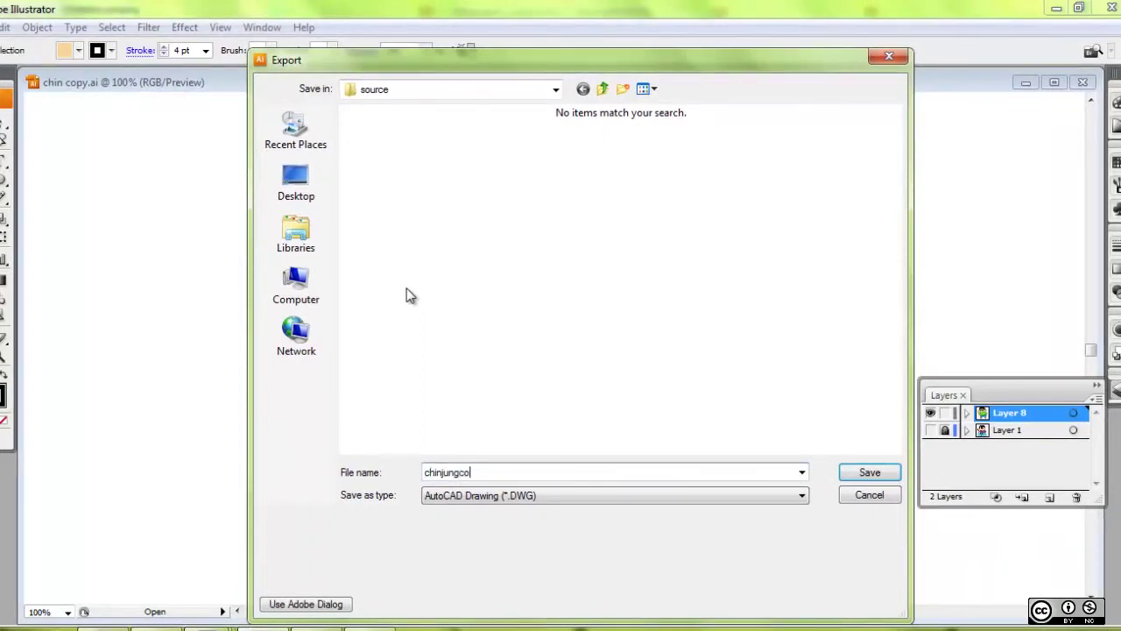
type("gcopy")
left_click(506, 495)
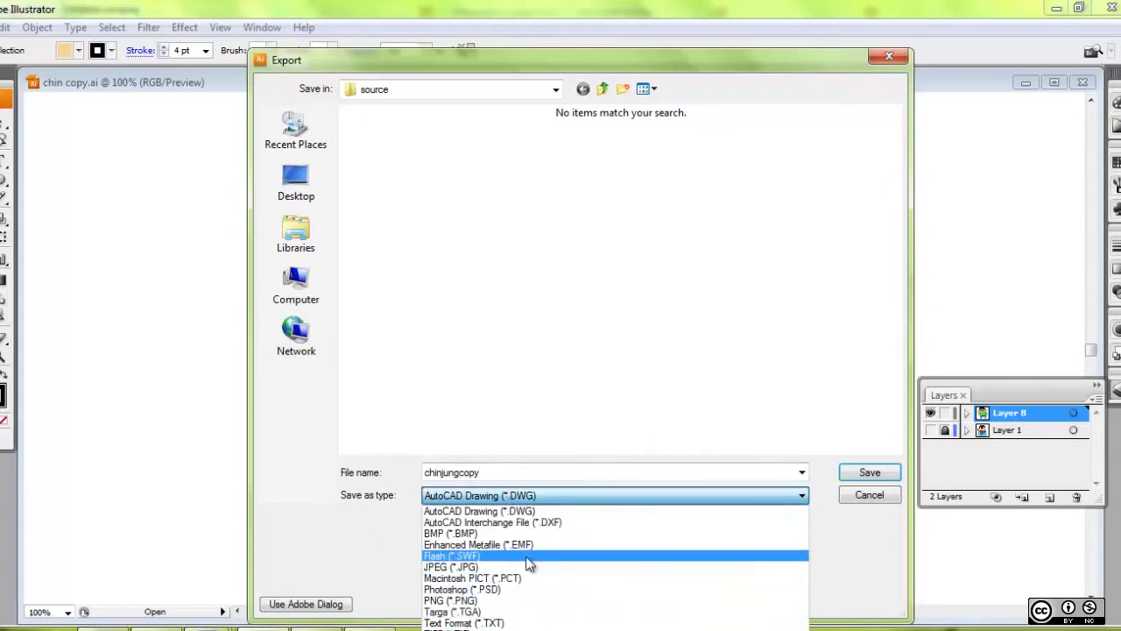
left_click(498, 601)
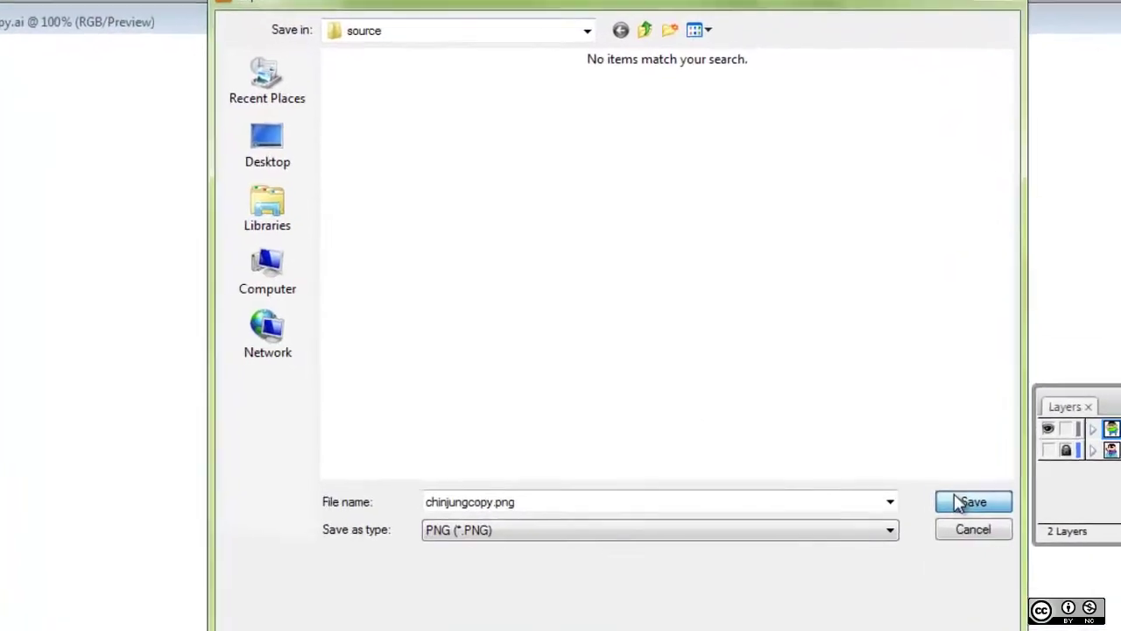
left_click(959, 499)
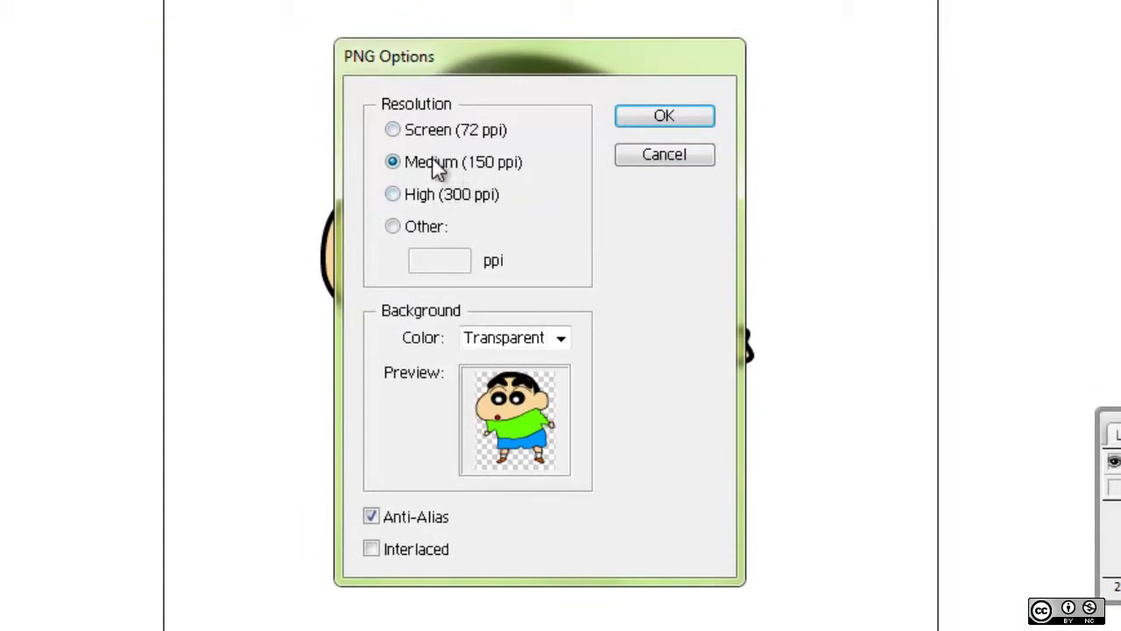
Set the PNG resolution to Medium (150 ppi) and complete the export with a transparent background.
left_click(442, 132)
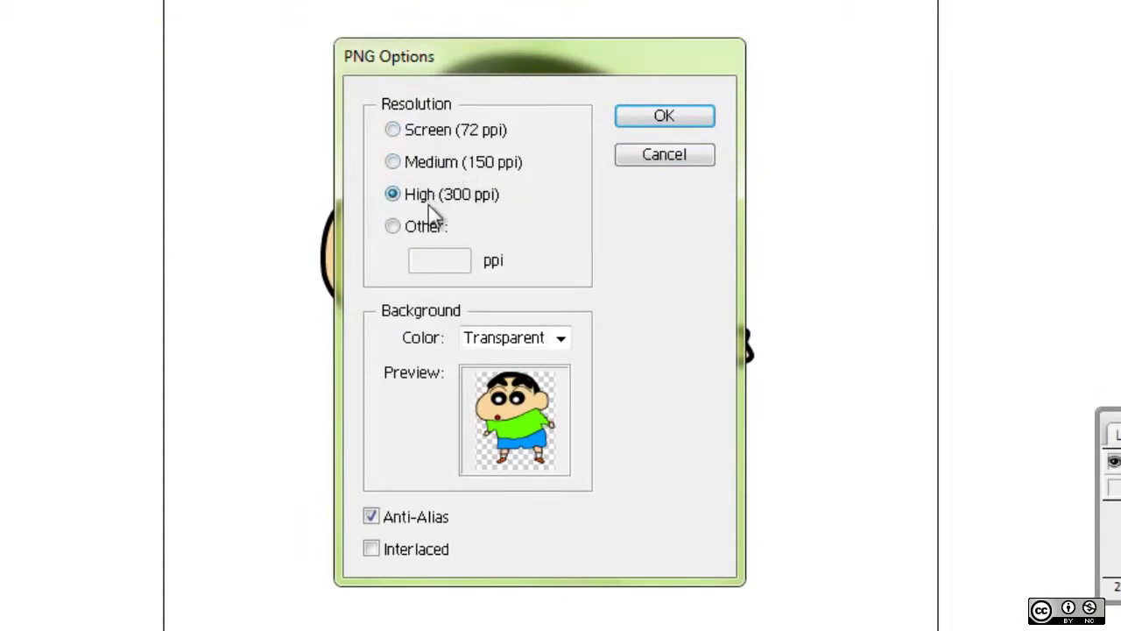
left_click(426, 225)
left_click(425, 194)
left_click(431, 165)
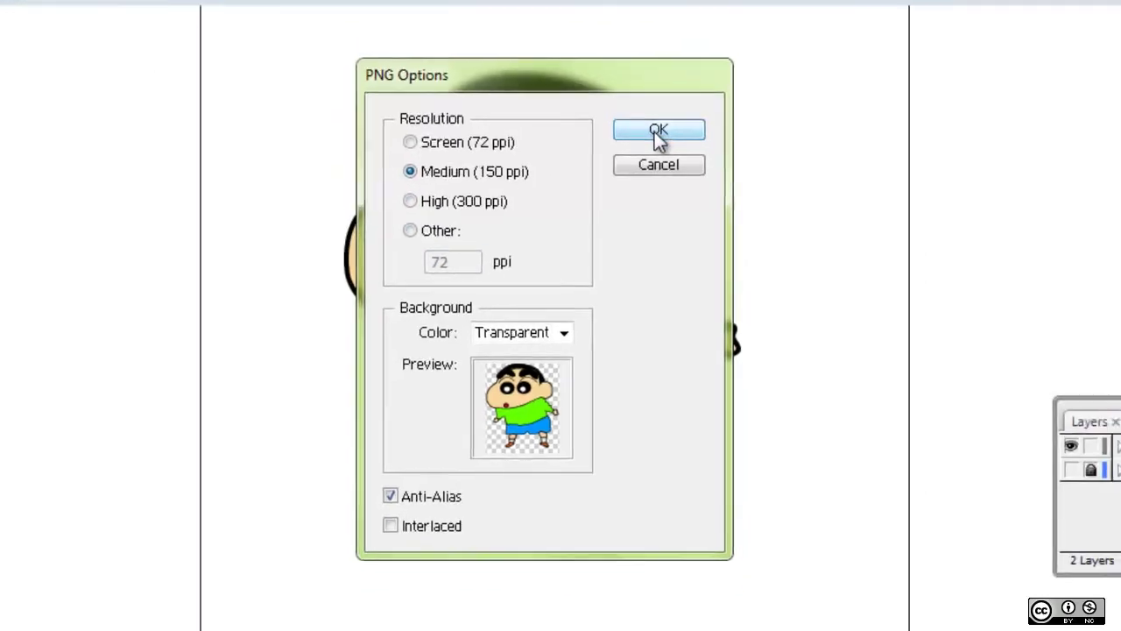
left_click(664, 118)
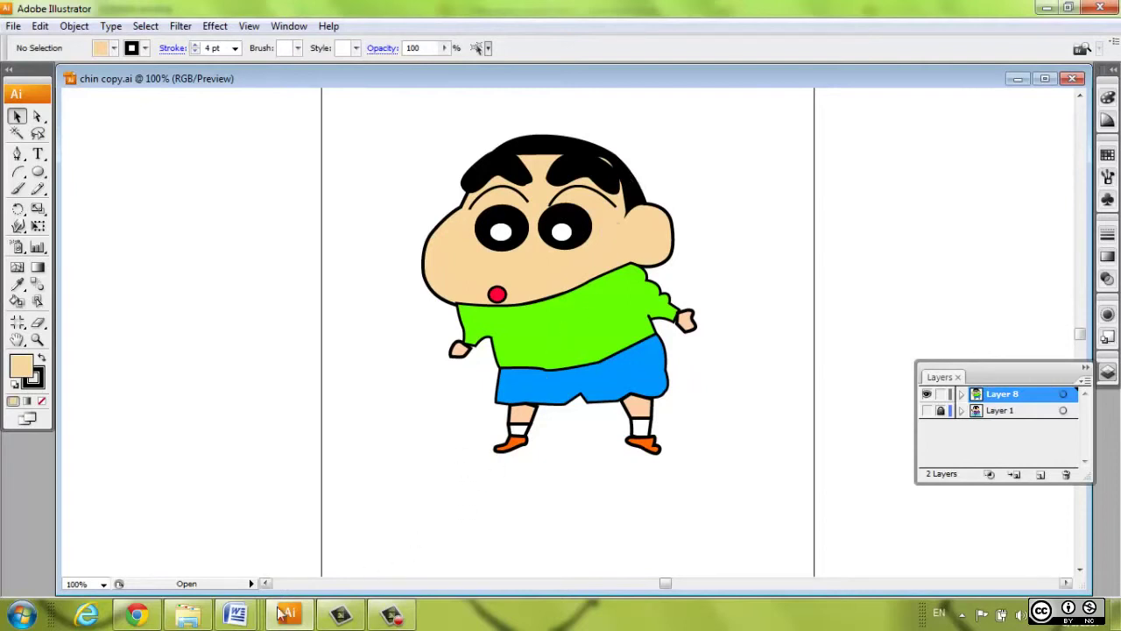
Switch to Windows Explorer, open the source folder and check the exported PNG against the original GIF image.
mouse_move(187, 615)
left_click(188, 517)
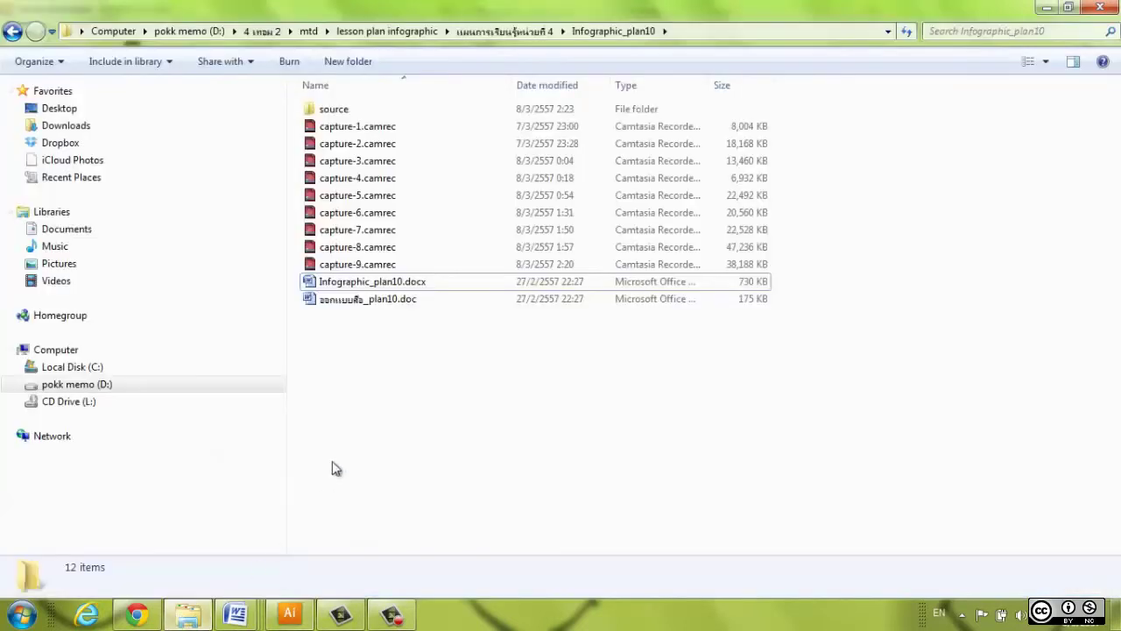
double_click(331, 111)
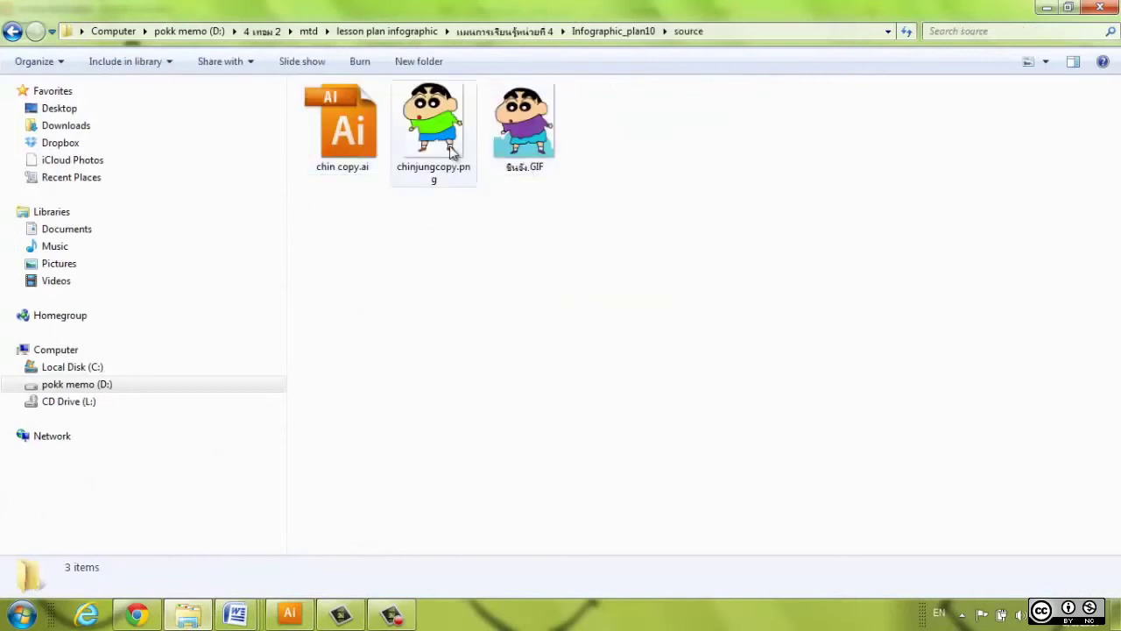
left_click(433, 131)
left_click(524, 131)
left_click(550, 293)
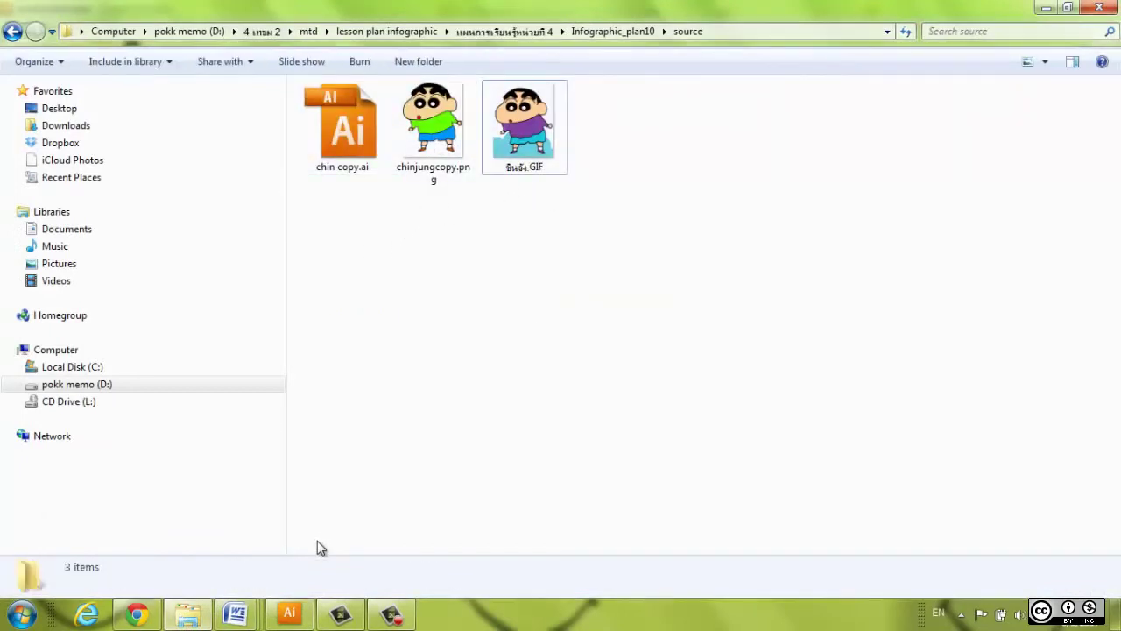
mouse_move(303, 623)
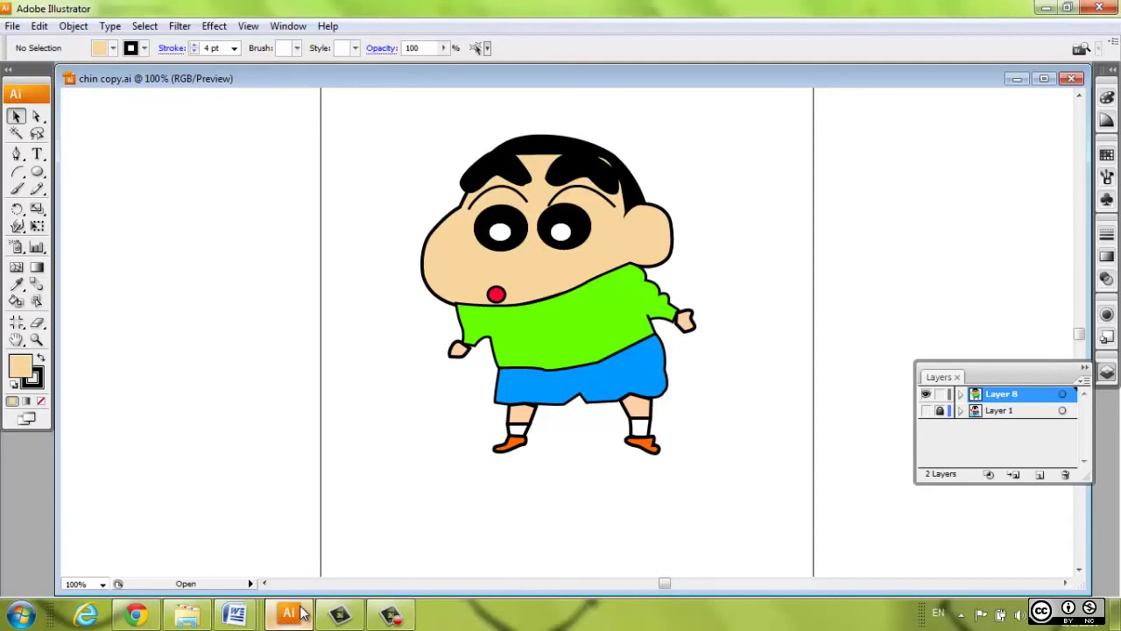
mouse_move(341, 613)
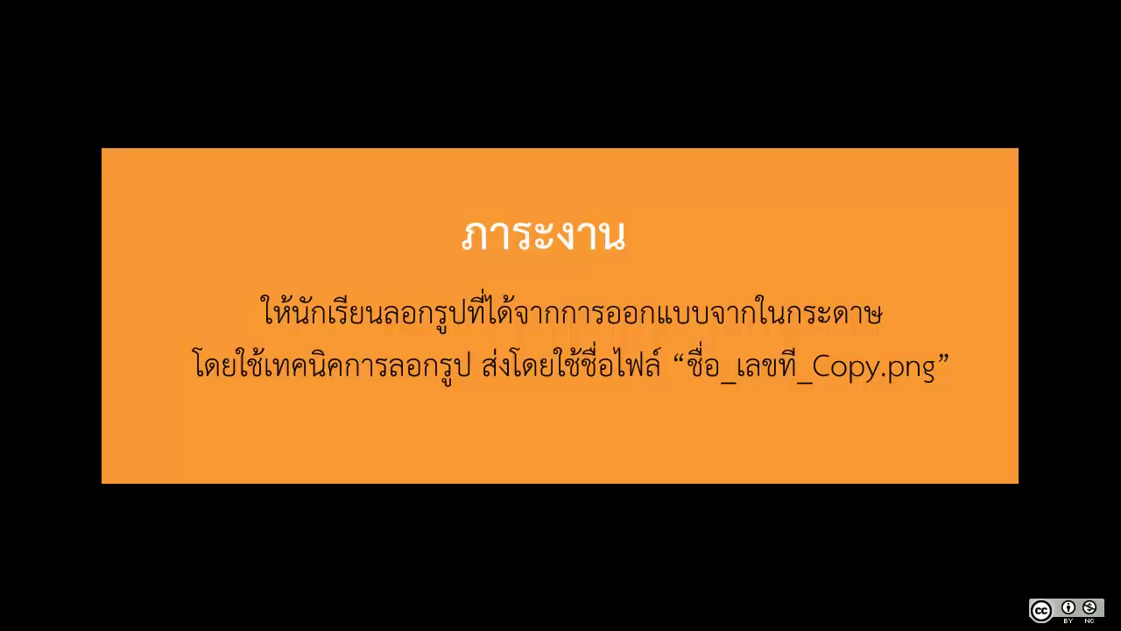